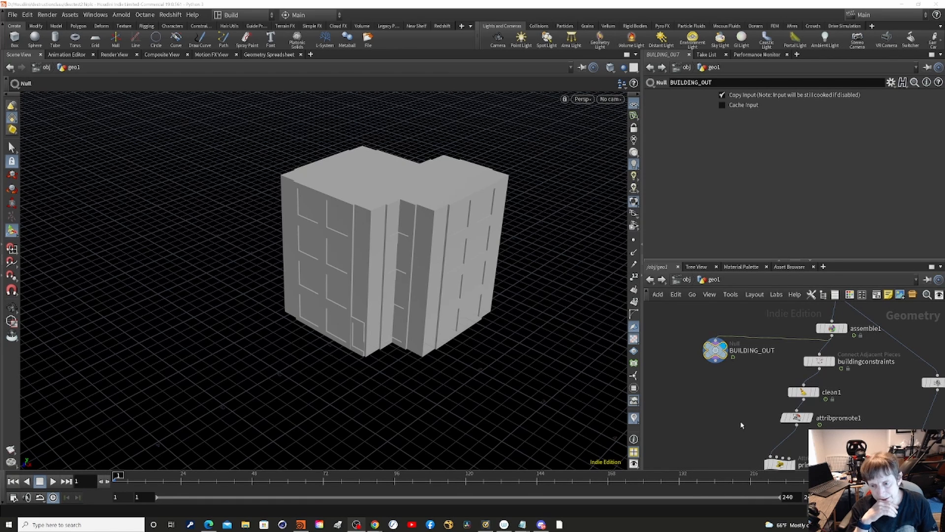
# - Leave the geo1 network for the object level and open the lsystem_object1 network
pyautogui.moveTo(708, 391); pyautogui.dragTo(691, 530, button='middle')
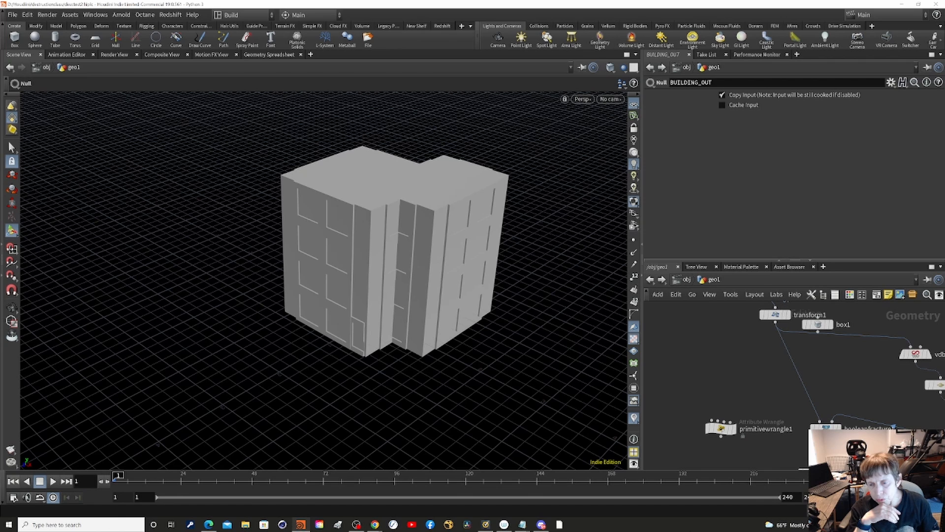
pyautogui.moveTo(691, 362); pyautogui.dragTo(709, 432, button='middle')
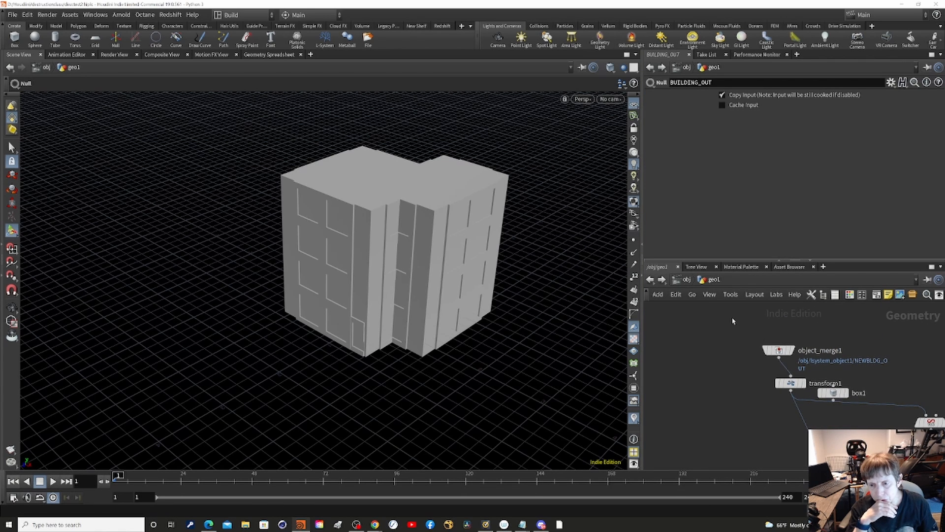
pyautogui.click(688, 280)
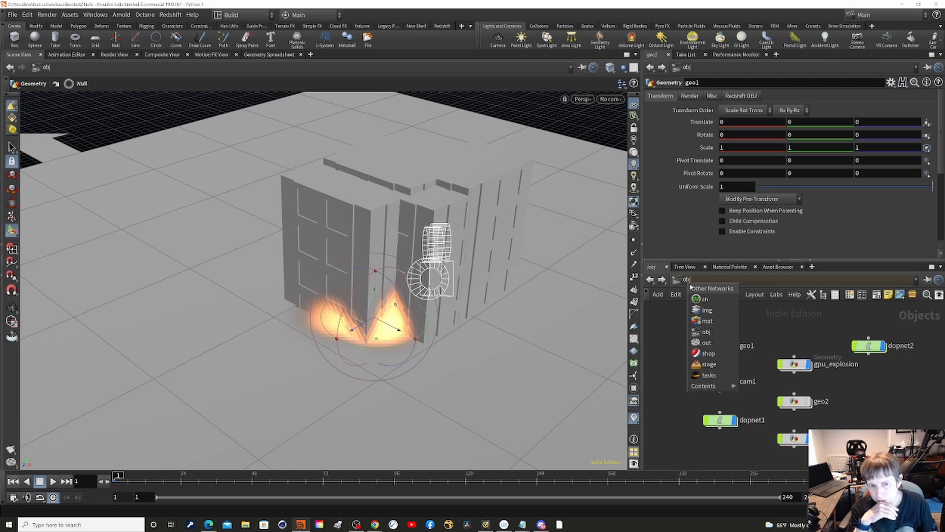
pyautogui.click(790, 331)
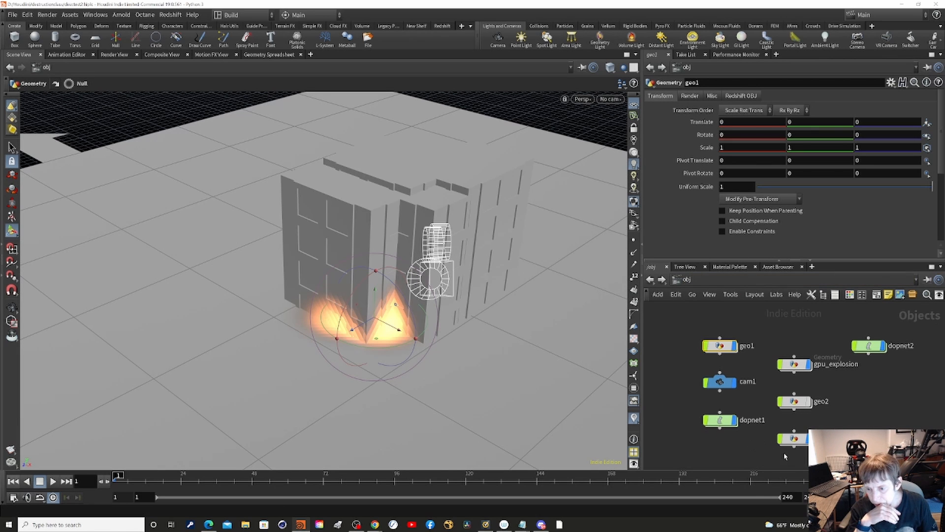
pyautogui.doubleClick(793, 438)
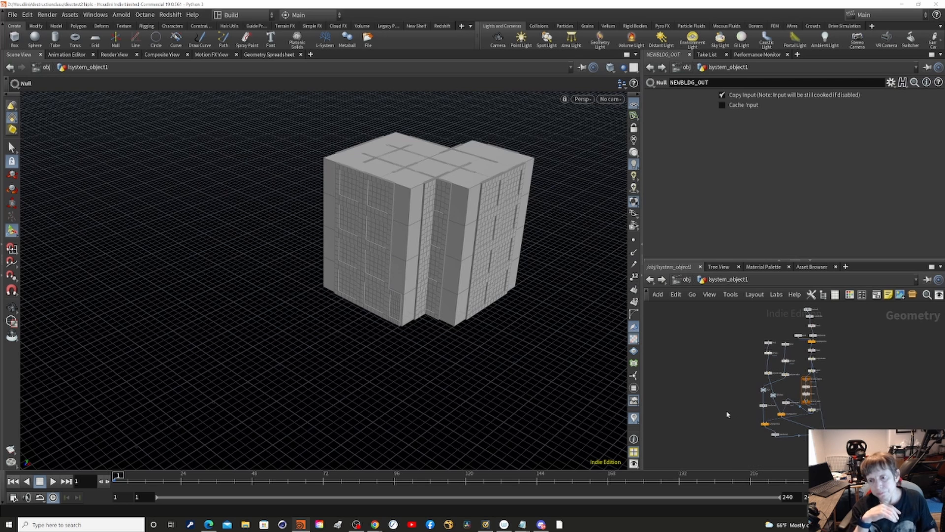
# - Inspect the lsystem1 rules and display its output in the viewport, followed by the output of transform1
pyautogui.scroll(10, 768, 387)
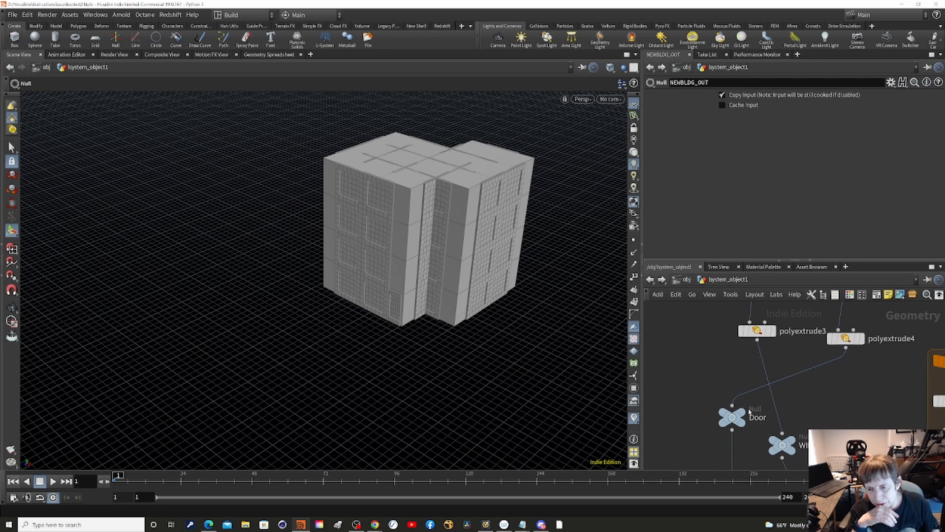
pyautogui.moveTo(695, 356); pyautogui.dragTo(612, 371, button='middle')
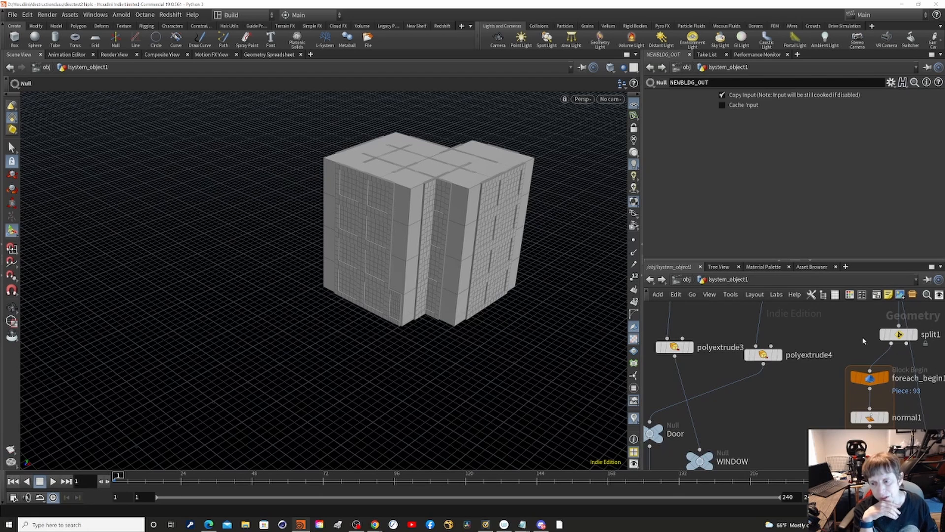
pyautogui.moveTo(862, 340); pyautogui.dragTo(852, 461, button='middle')
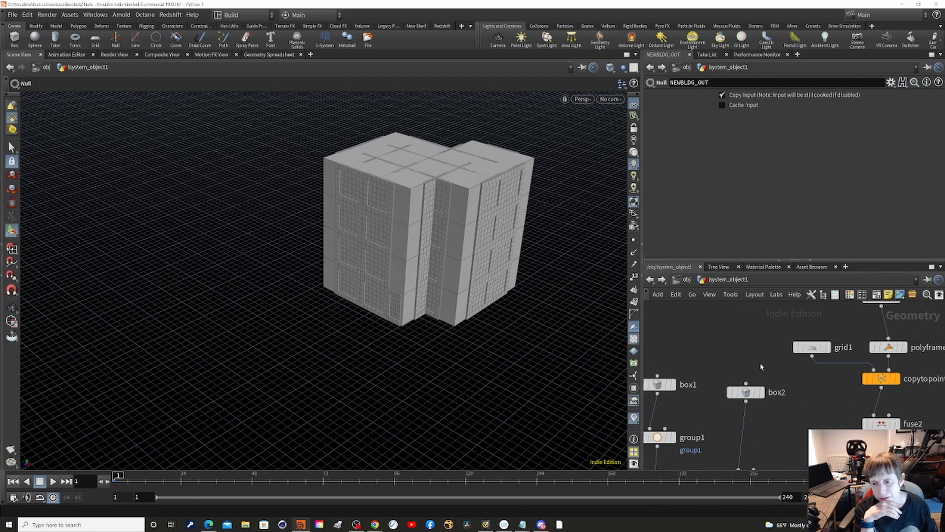
pyautogui.moveTo(740, 330); pyautogui.dragTo(722, 462, button='middle')
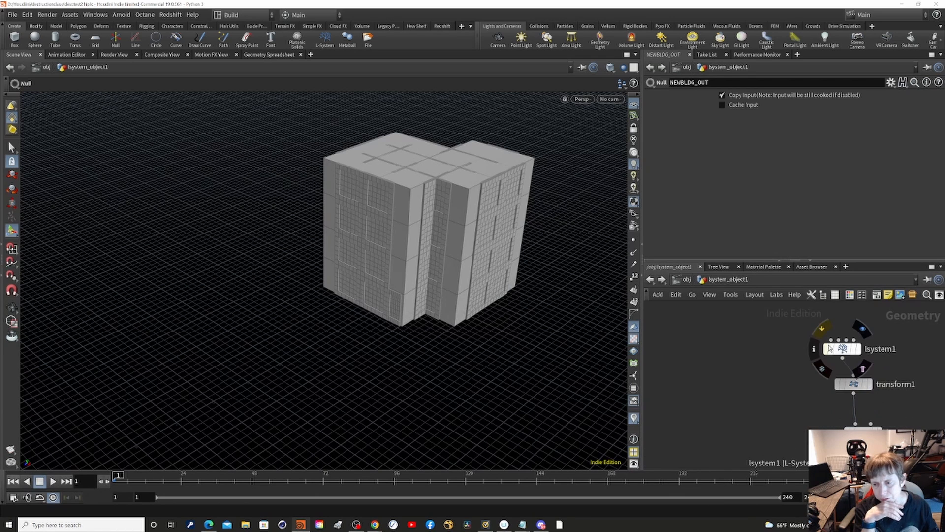
pyautogui.click(845, 352)
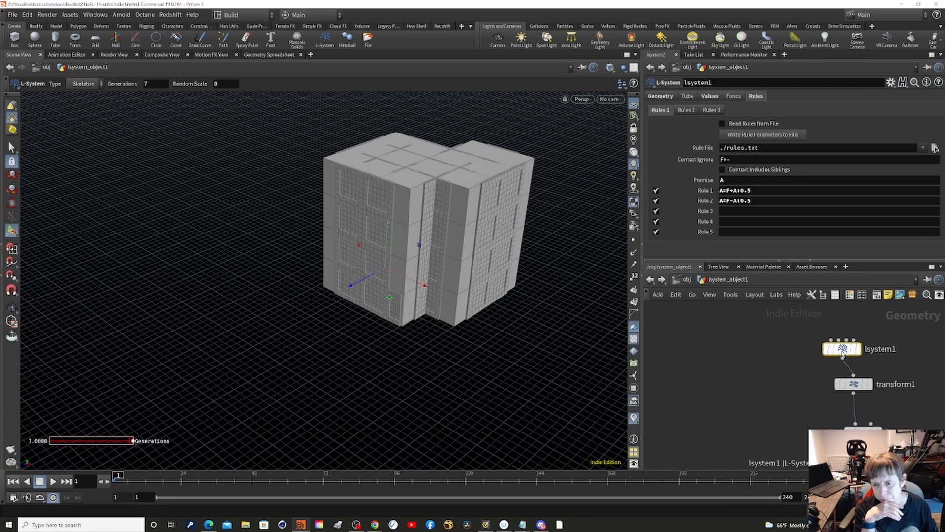
pyautogui.click(862, 327)
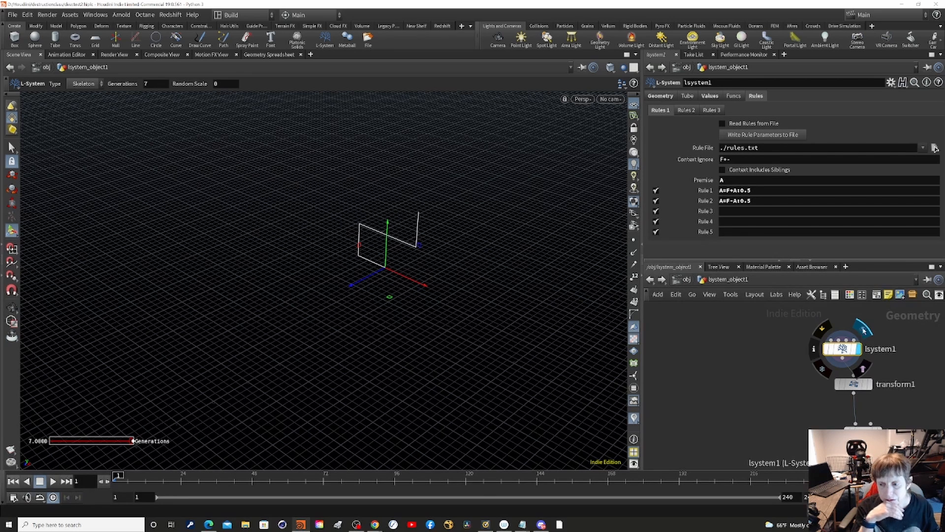
pyautogui.click(874, 365)
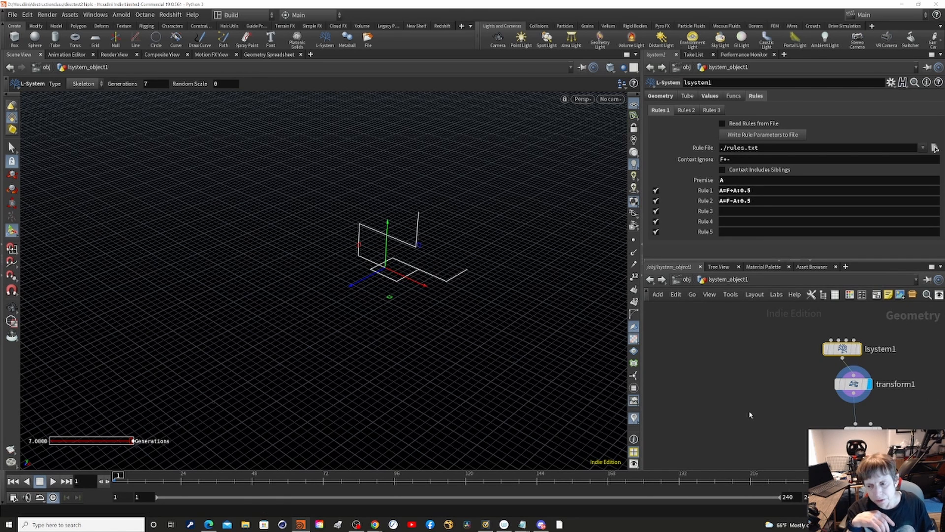
# - Display the copied floor grids at copytopoints1, followed by the extruded building mass at polyextrude1
pyautogui.moveTo(712, 426); pyautogui.dragTo(733, 265, button='middle')
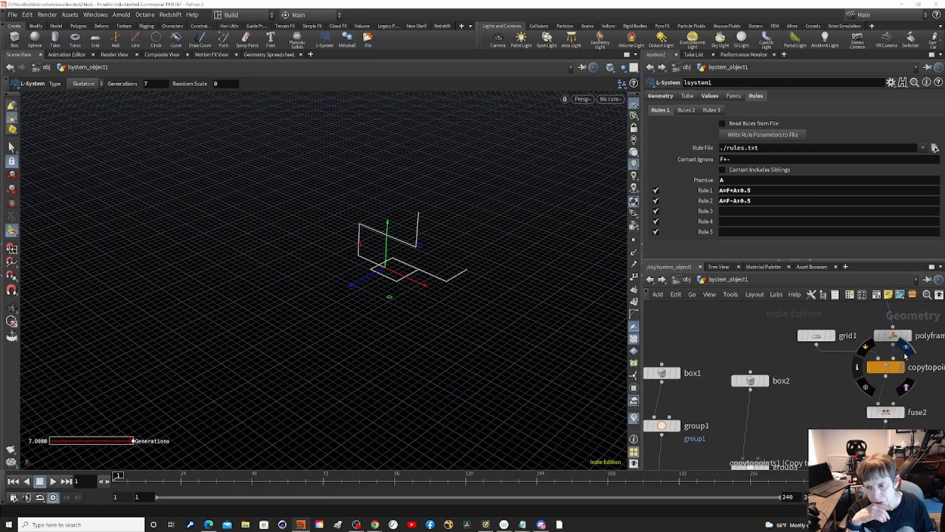
pyautogui.click(905, 356)
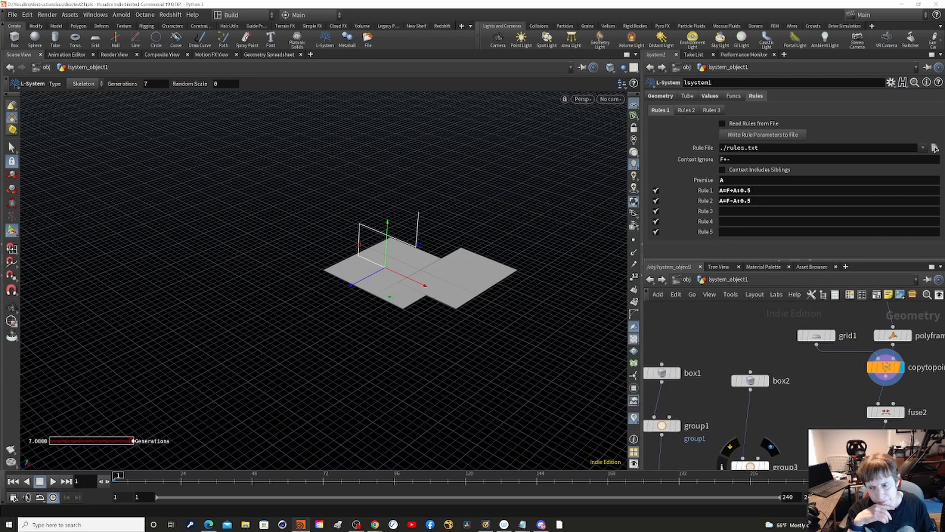
pyautogui.moveTo(820, 430); pyautogui.dragTo(729, 321, button='middle')
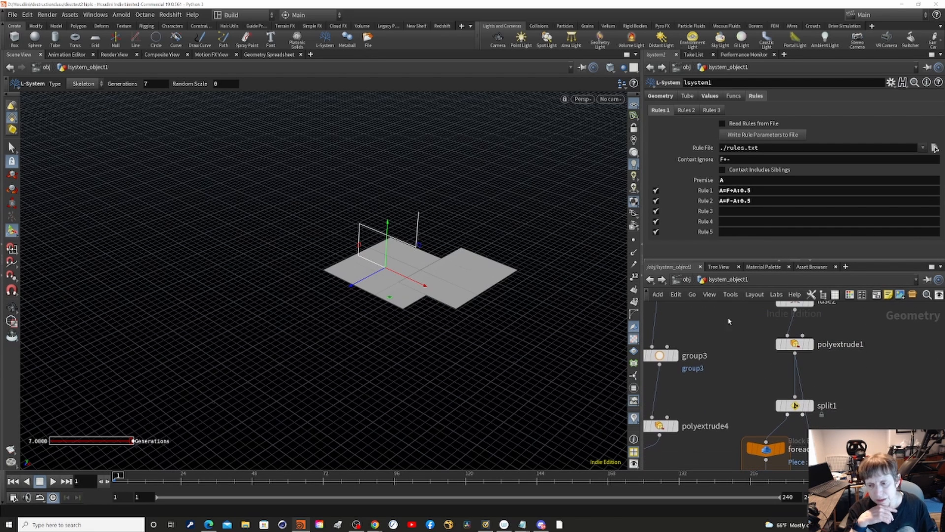
pyautogui.moveTo(803, 347)
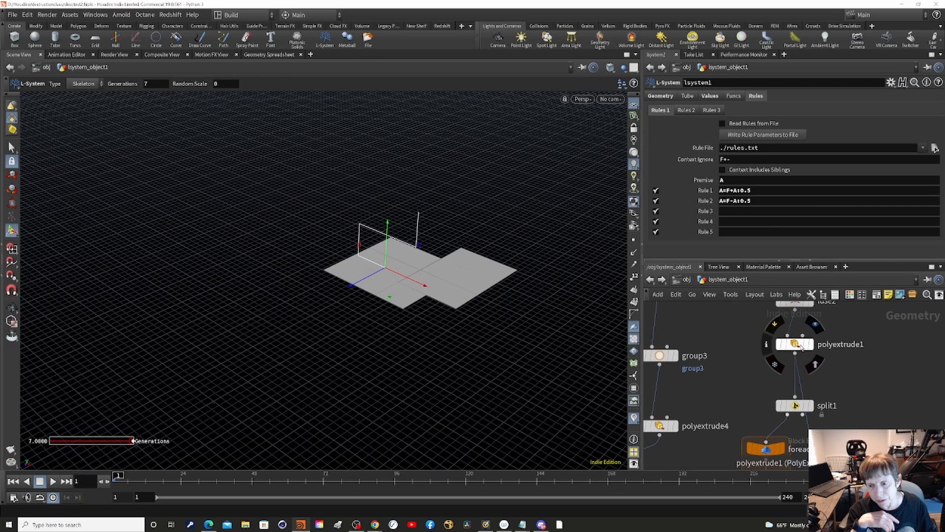
pyautogui.click(814, 326)
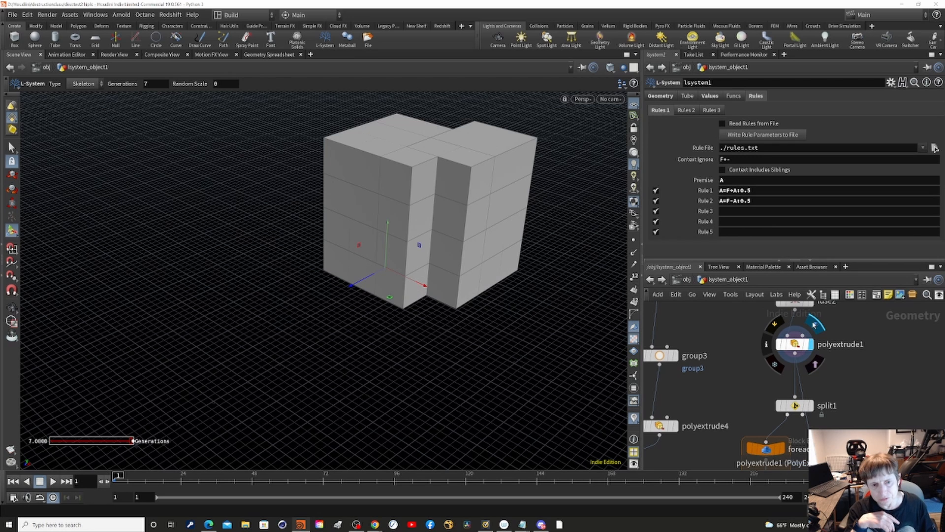
# - Inspect the parameters of split2 and of copytopoints2, which places the door on the building
pyautogui.moveTo(854, 357); pyautogui.dragTo(851, 203, button='middle')
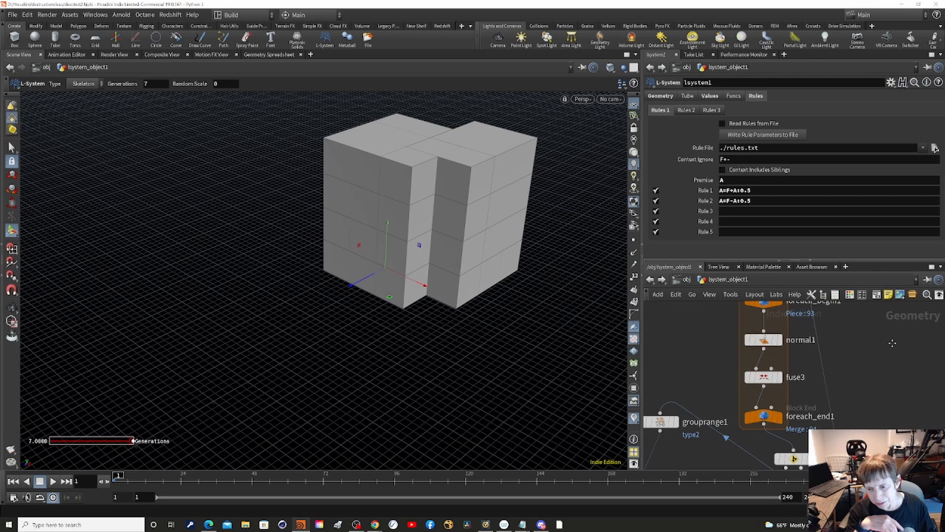
pyautogui.moveTo(891, 347); pyautogui.dragTo(943, 228, button='middle')
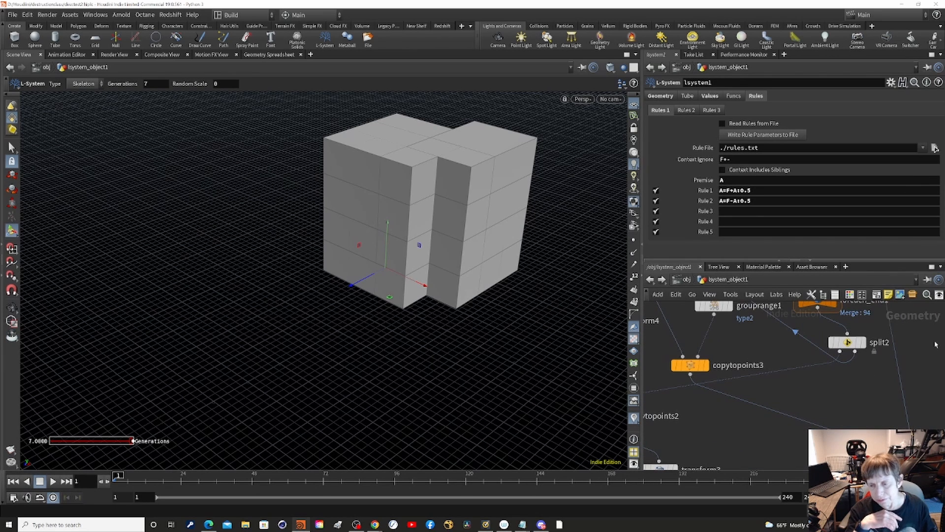
pyautogui.scroll(-2, 874, 420)
pyautogui.scroll(-1, 871, 401)
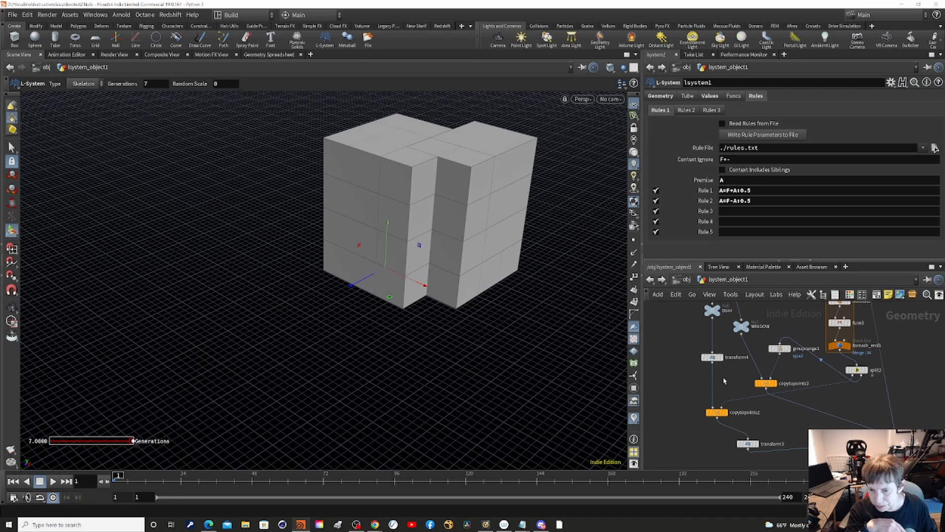
pyautogui.click(857, 371)
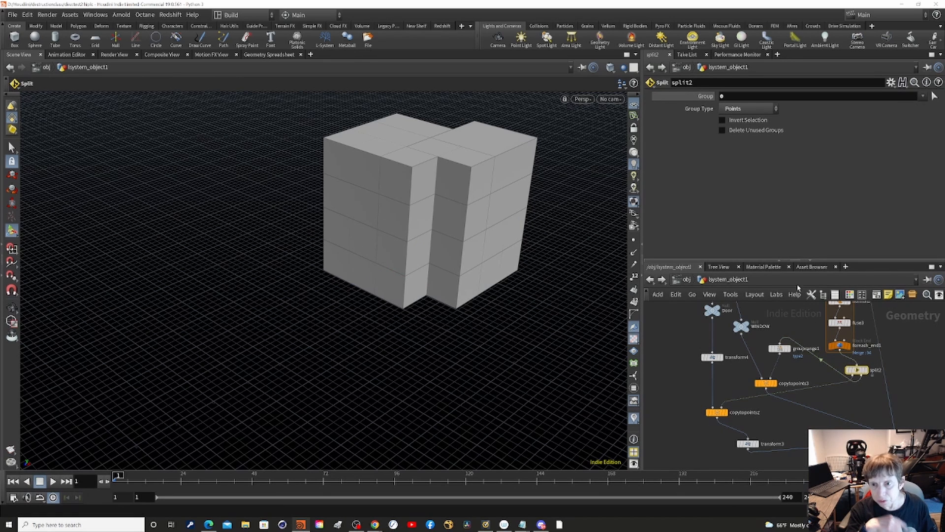
pyautogui.click(717, 414)
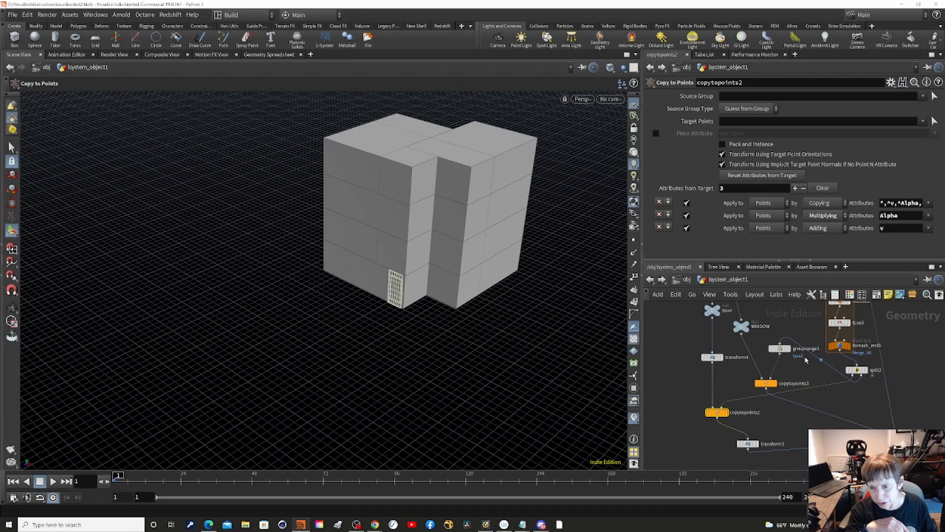
# - Inspect the grouprange1 settings and display the copied windows at copytopoints3
pyautogui.moveTo(795, 348)
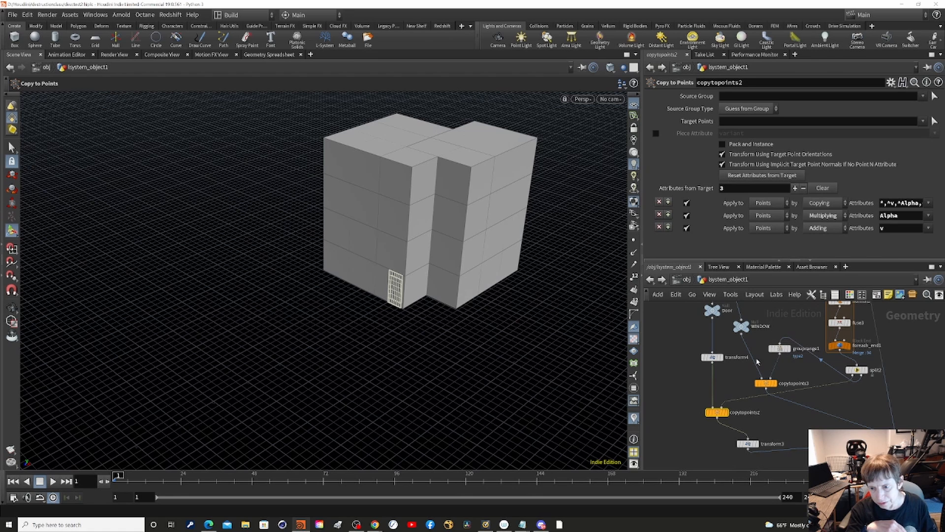
pyautogui.click(780, 348)
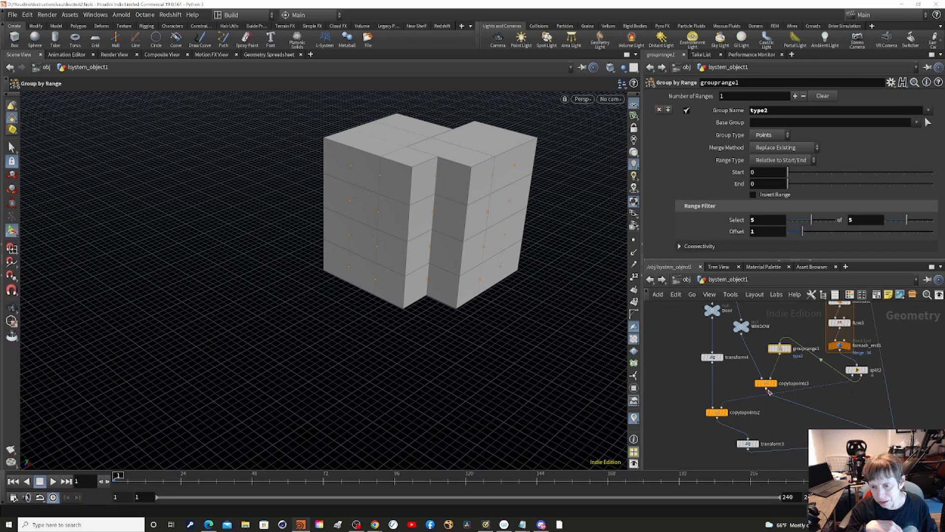
pyautogui.click(778, 373)
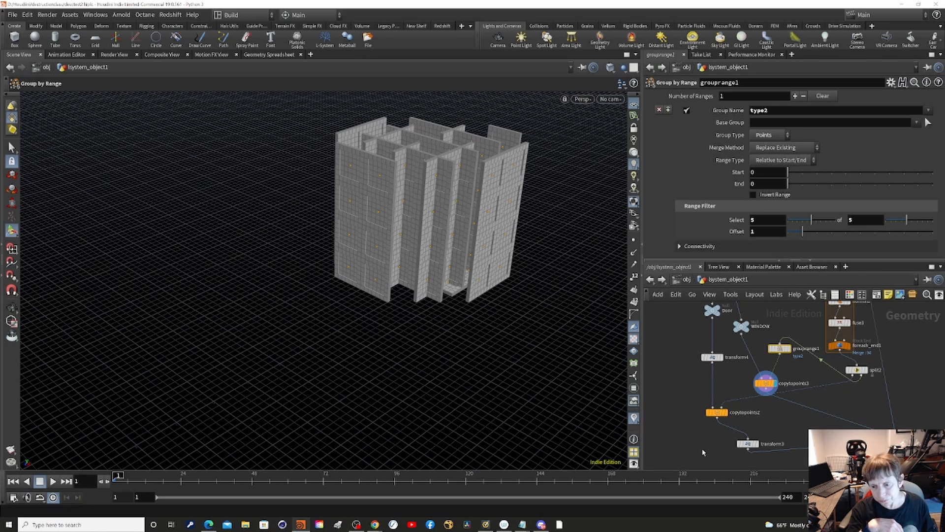
# - Display the combined building at merge1 and review the door and window branches upstream
pyautogui.moveTo(688, 432); pyautogui.dragTo(634, 357, button='middle')
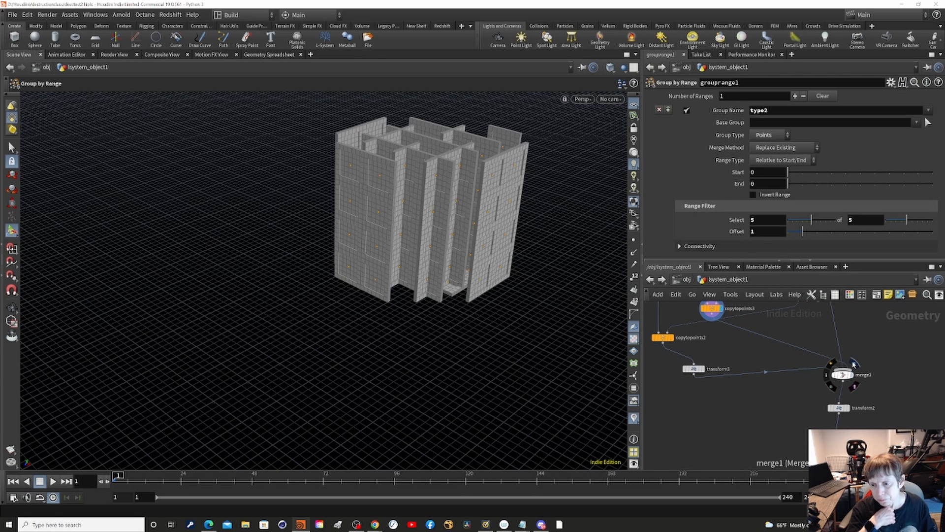
pyautogui.click(853, 365)
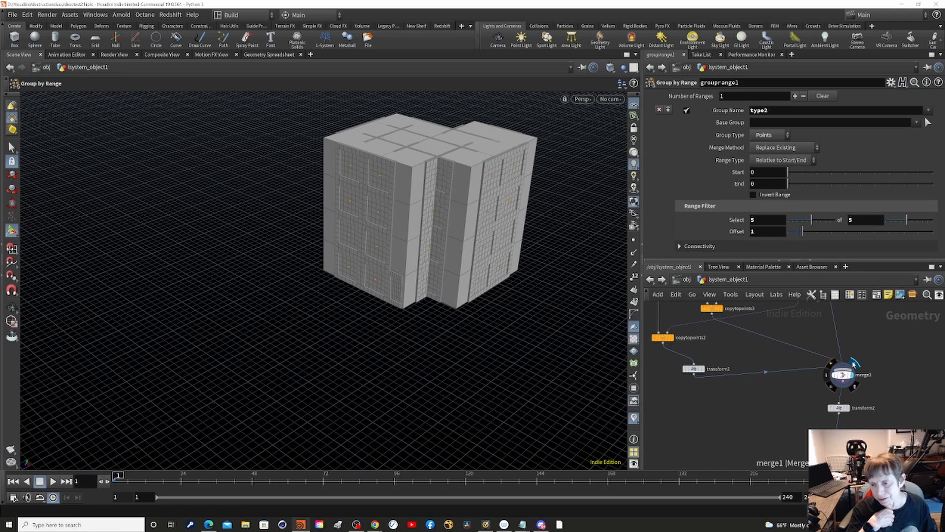
pyautogui.moveTo(844, 413)
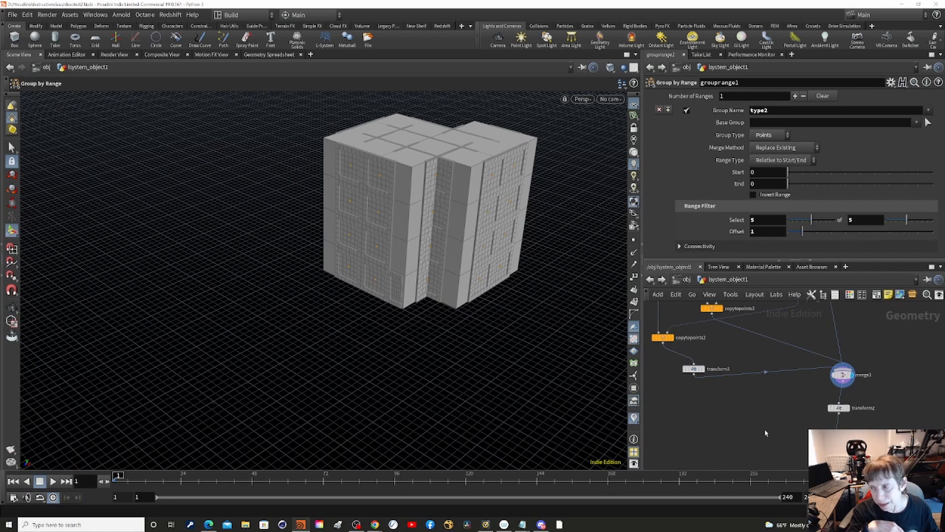
pyautogui.press('f')
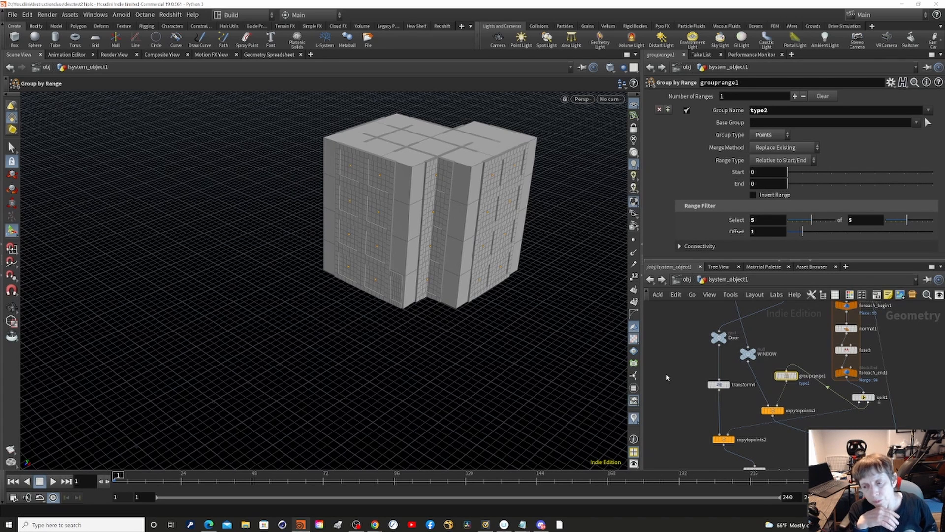
pyautogui.moveTo(667, 377); pyautogui.dragTo(644, 512, button='middle')
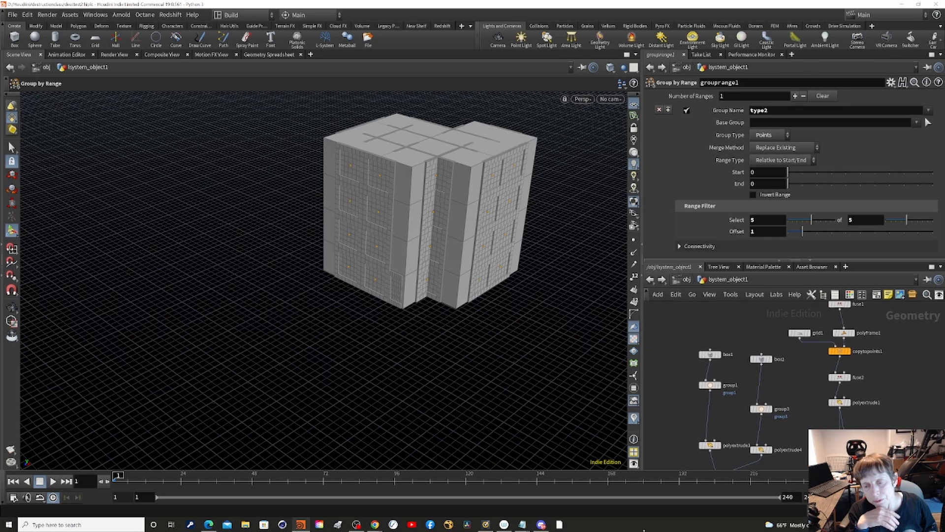
pyautogui.scroll(-2, 677, 406)
pyautogui.scroll(-1, 677, 406)
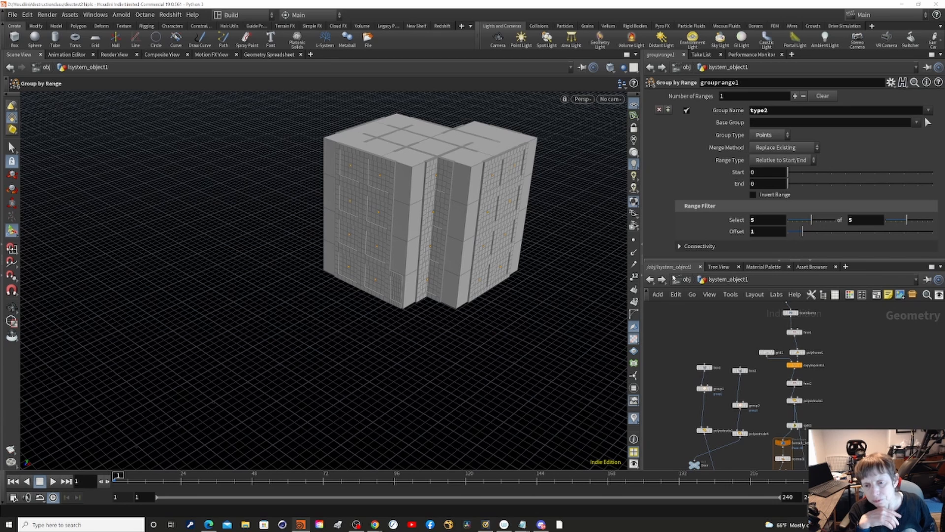
# - Return to the object level, make the geo2 object visible and open its network
pyautogui.click(682, 280)
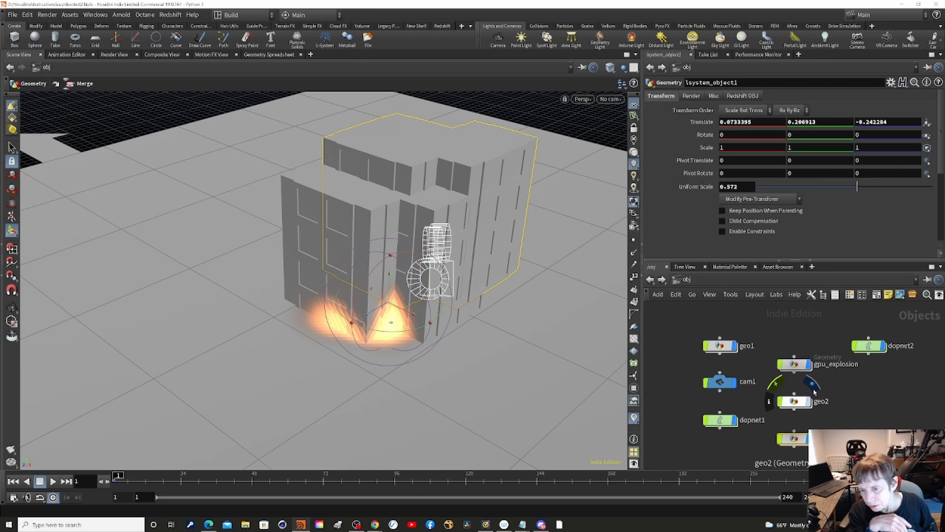
pyautogui.click(812, 385)
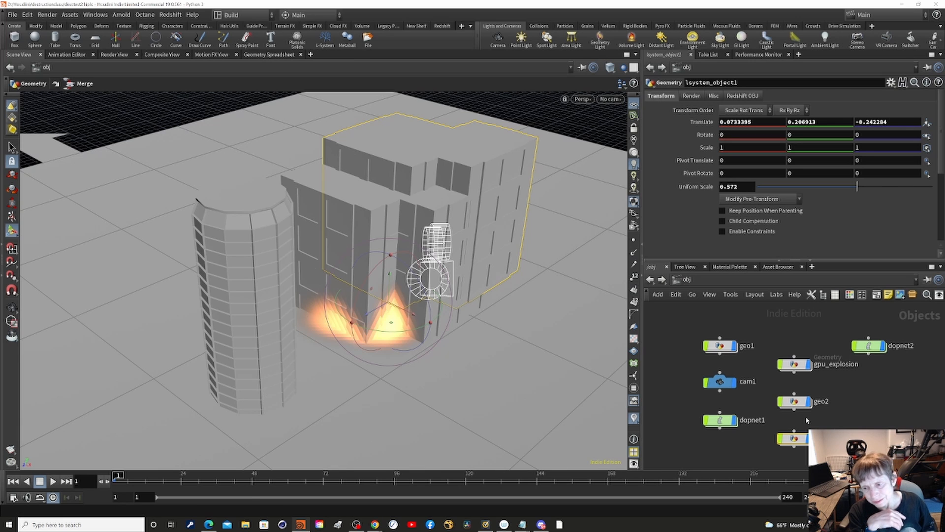
pyautogui.click(793, 401)
pyautogui.doubleClick(794, 401)
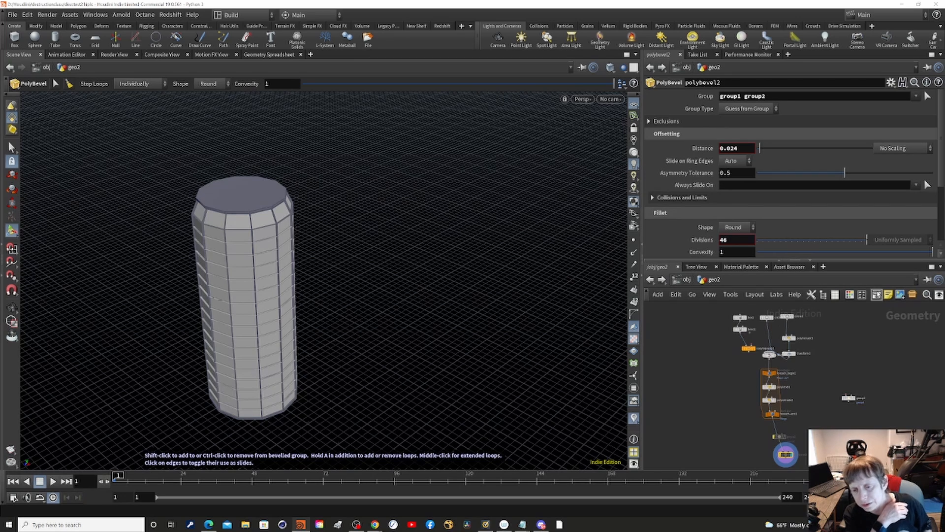
pyautogui.scroll(4, 714, 397)
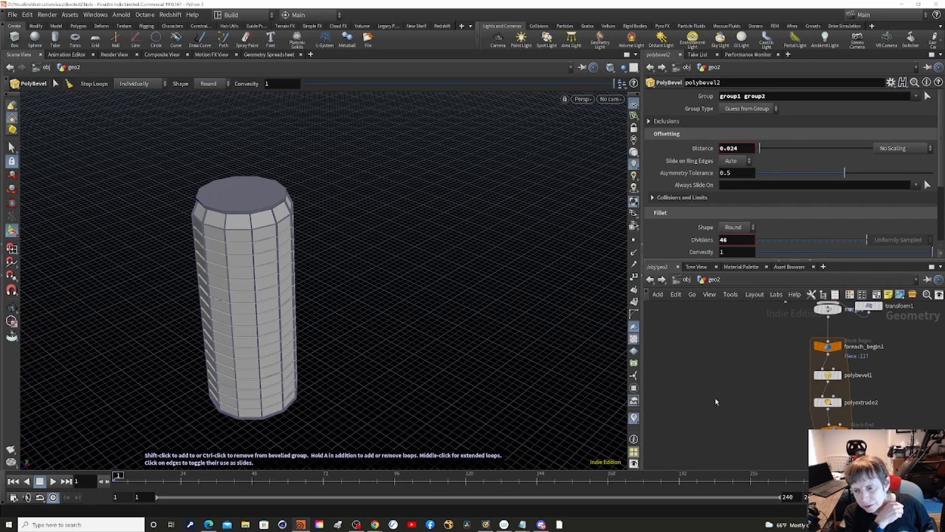
# - Display polyextrude1 and then transform1 to review how the round tower is extruded and repositioned
pyautogui.moveTo(657, 435); pyautogui.dragTo(651, 485, button='middle')
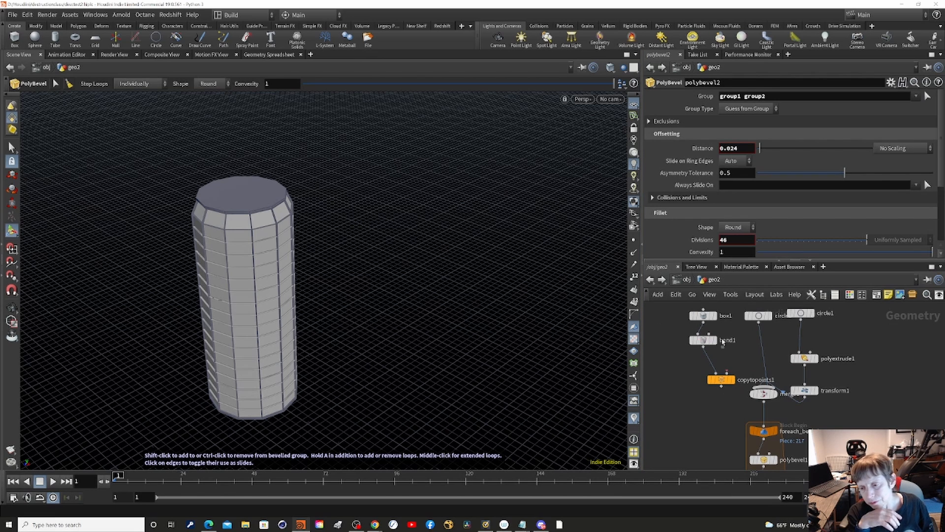
pyautogui.moveTo(806, 392)
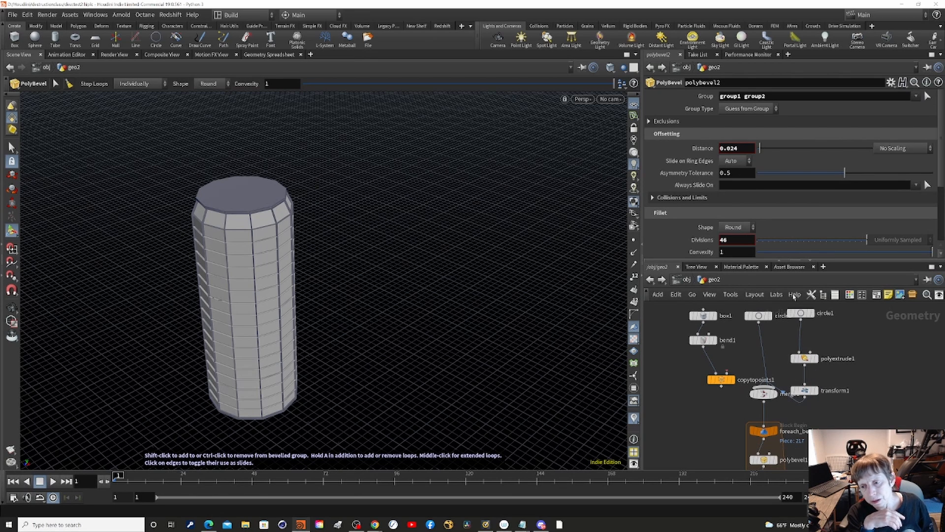
pyautogui.moveTo(800, 313)
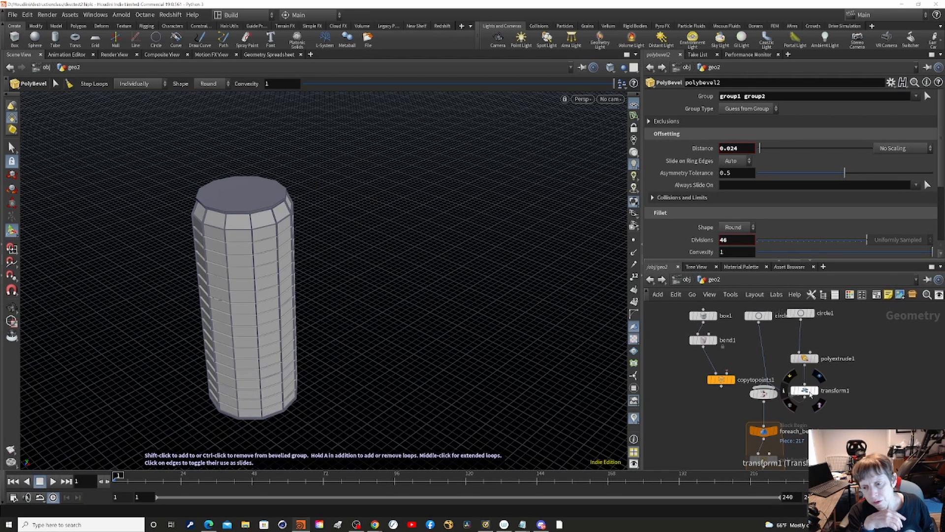
pyautogui.moveTo(814, 354)
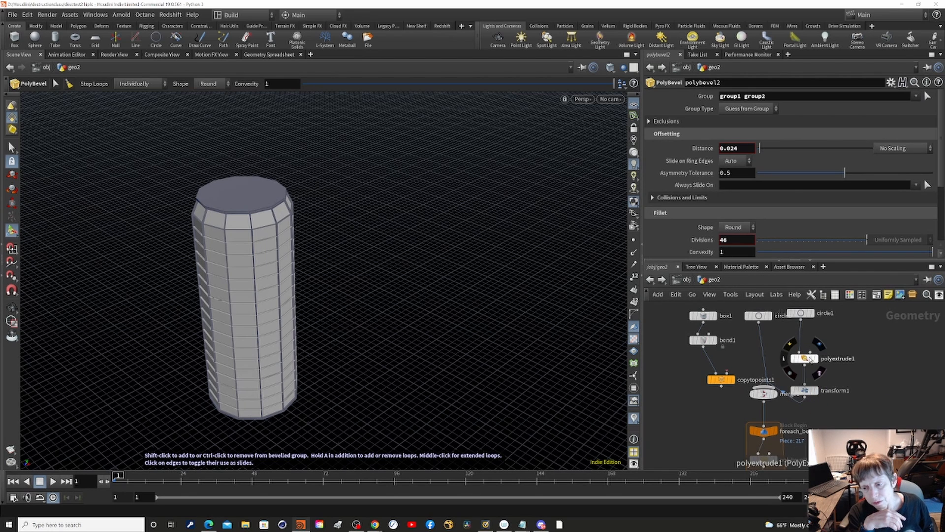
pyautogui.click(821, 346)
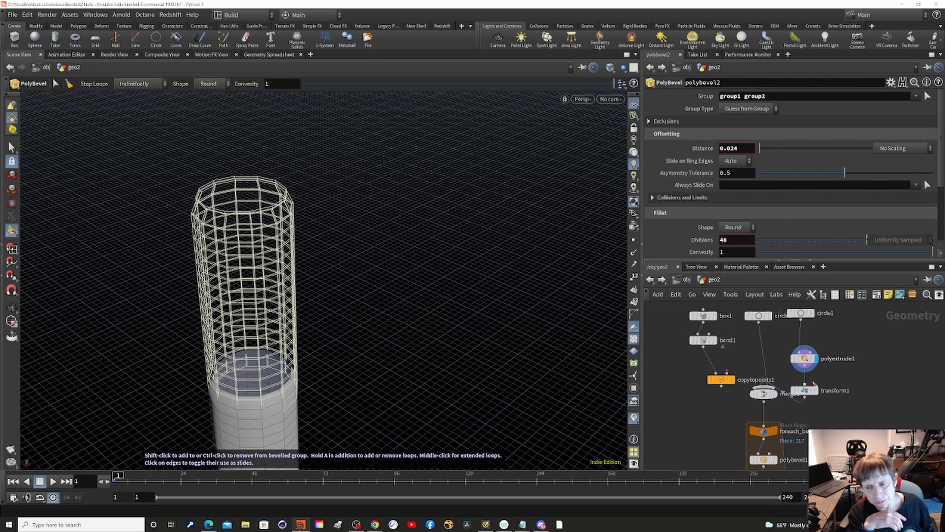
pyautogui.moveTo(816, 398)
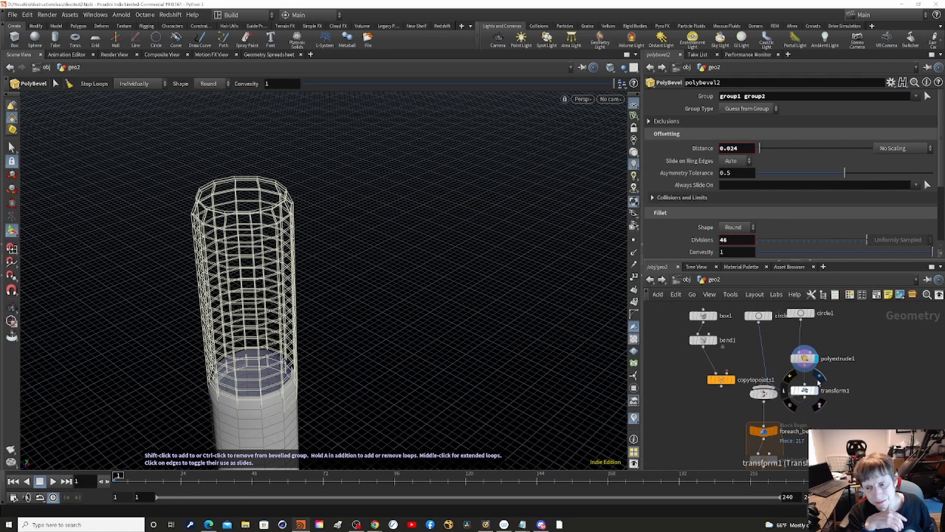
pyautogui.click(819, 378)
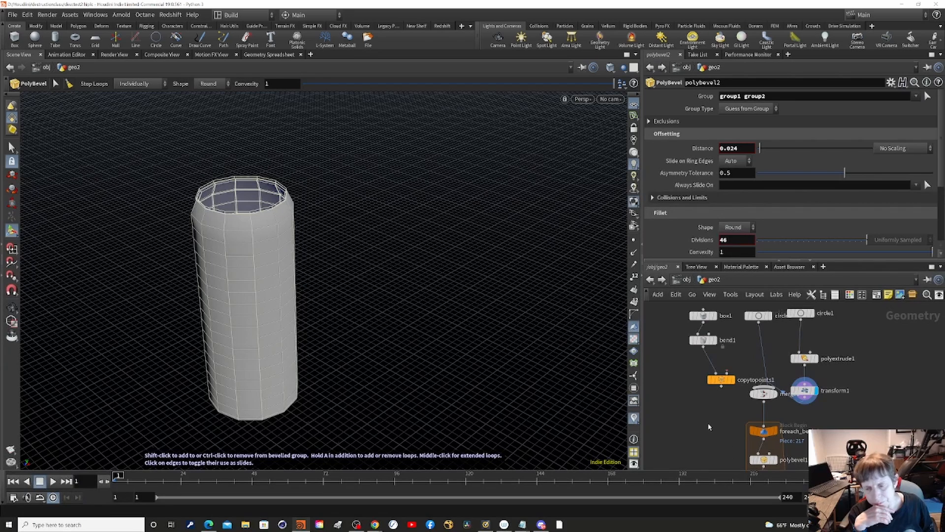
# - Review the for-each block with polybevel1 and polyextrude2, and the bypassed group2 and polybevel2 nodes below it
pyautogui.moveTo(709, 426); pyautogui.dragTo(710, 345, button='middle')
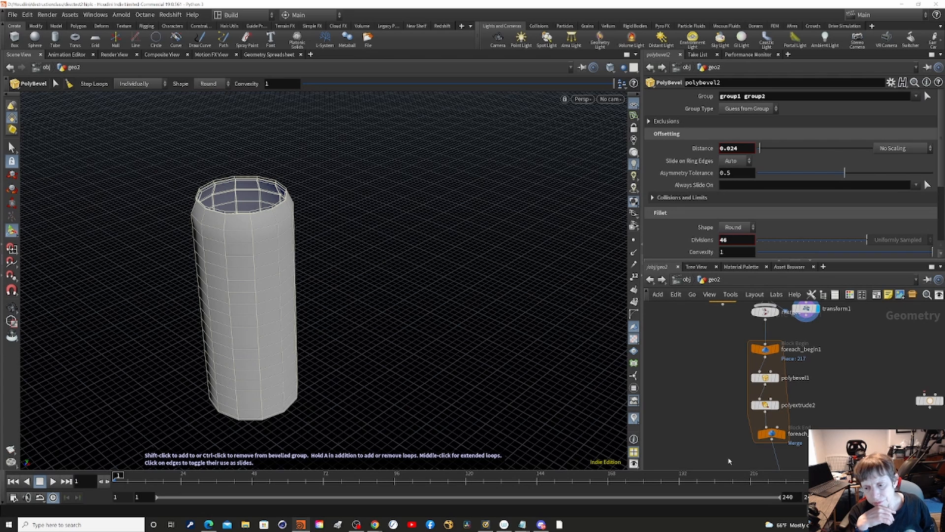
pyautogui.moveTo(729, 461); pyautogui.dragTo(708, 341, button='middle')
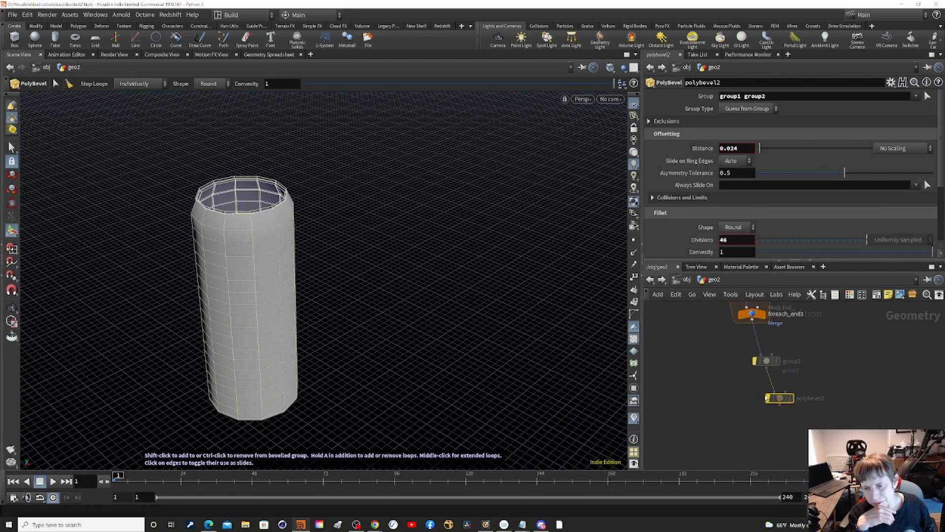
pyautogui.moveTo(705, 399); pyautogui.dragTo(726, 506, button='middle')
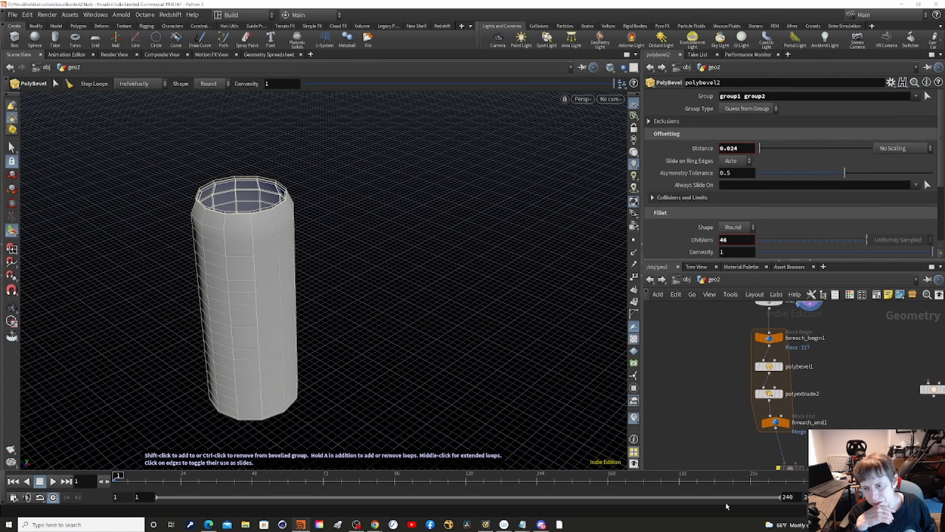
pyautogui.moveTo(704, 391); pyautogui.dragTo(696, 274, button='middle')
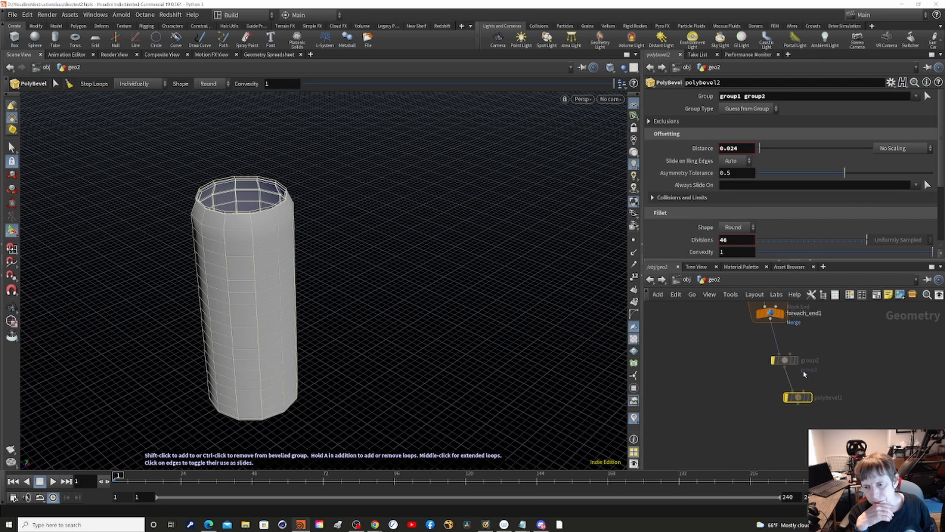
# - Add a Null node beside the bypassed nodes and connect its input to the output of foreach_end1
pyautogui.click(727, 346)
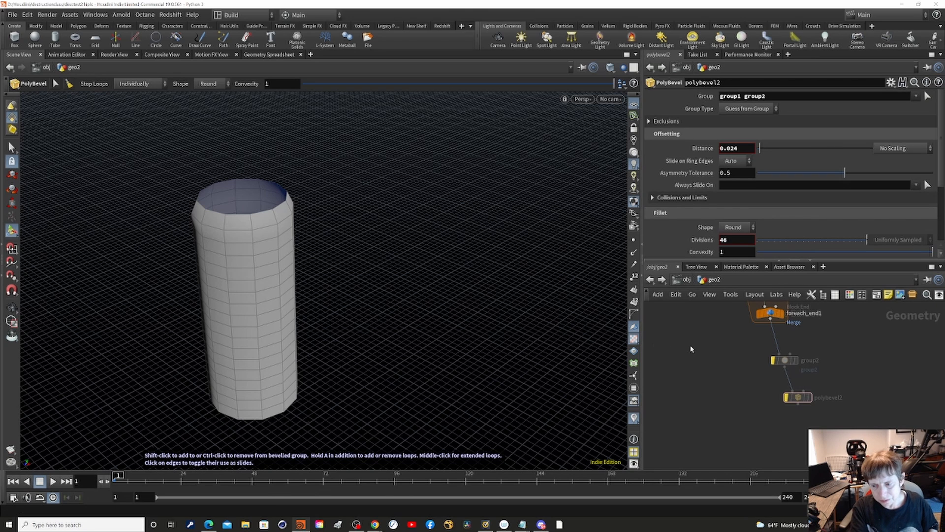
pyautogui.press('Tab')
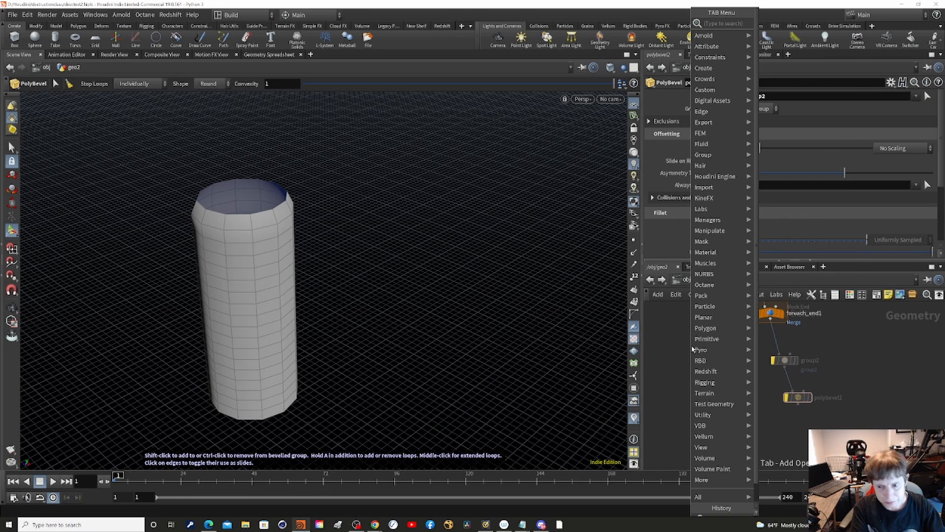
pyautogui.write('null')
pyautogui.press('Return')
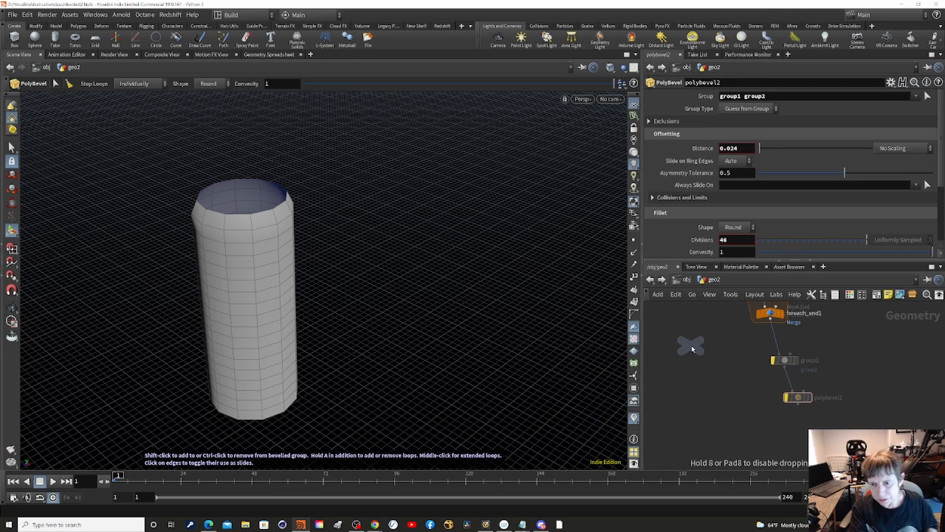
pyautogui.click(727, 360)
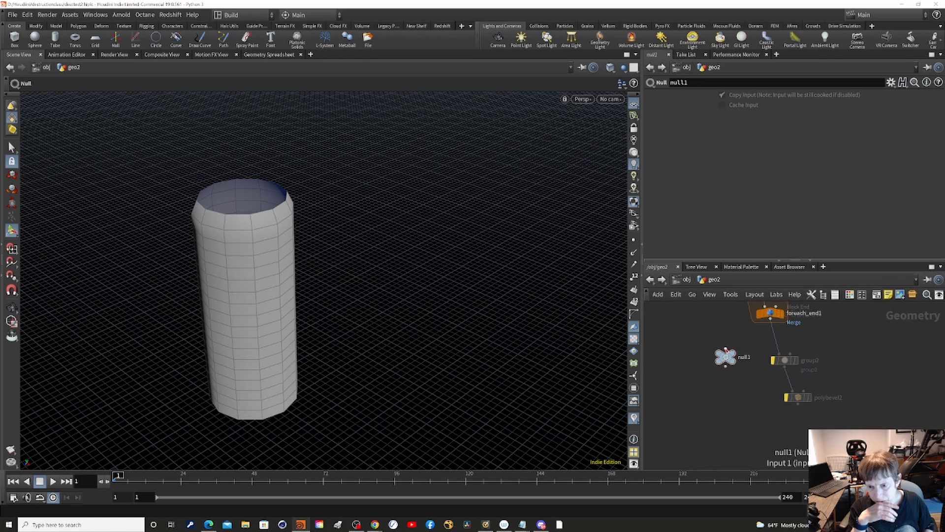
pyautogui.moveTo(726, 349); pyautogui.dragTo(768, 320)
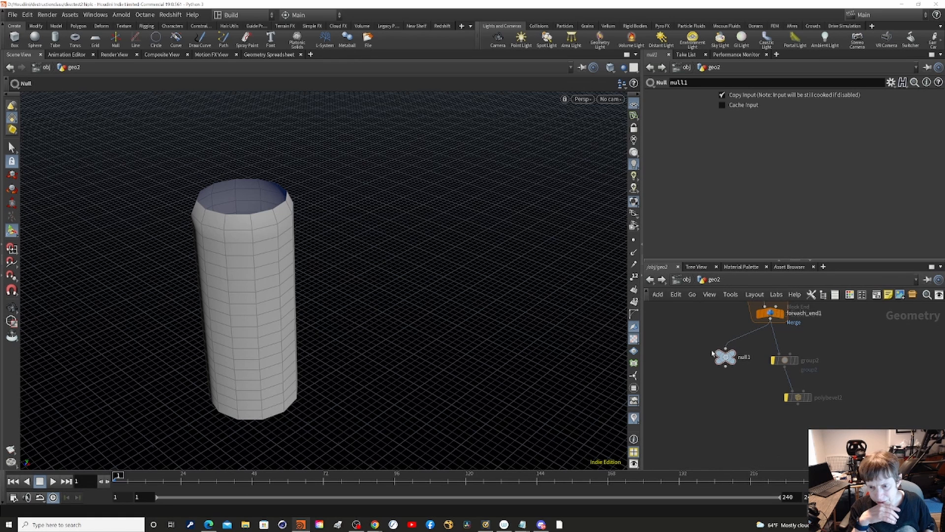
# - Rename the null ROUND_OUT and make it the displayed node of the network
pyautogui.doubleClick(744, 357)
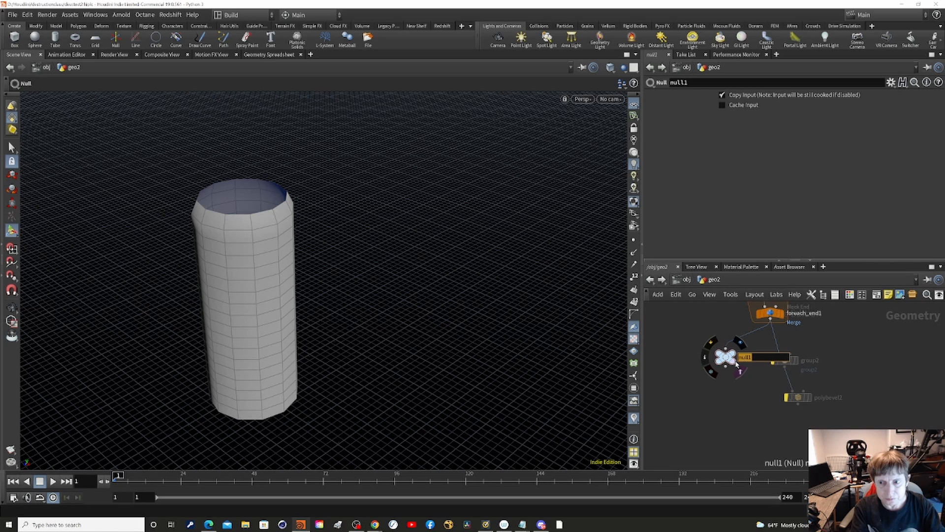
pyautogui.write('ROUND_OUT')
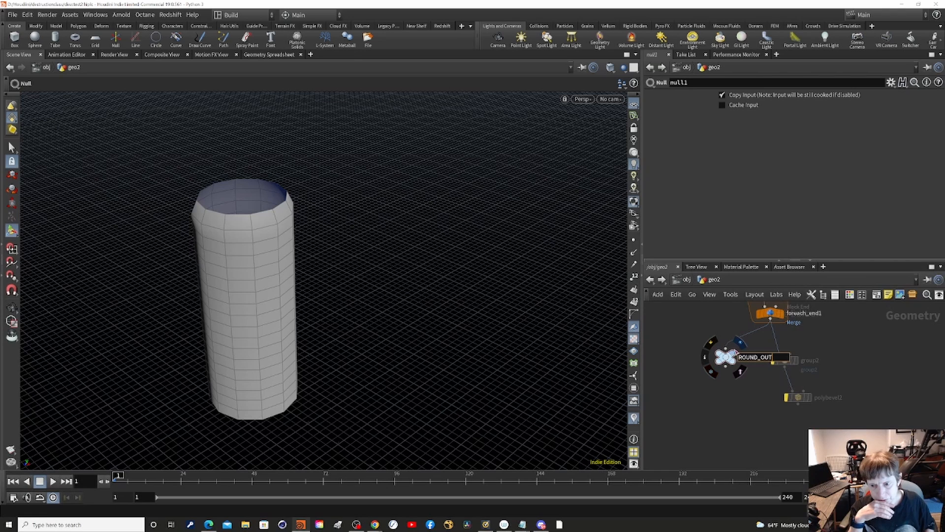
pyautogui.click(741, 343)
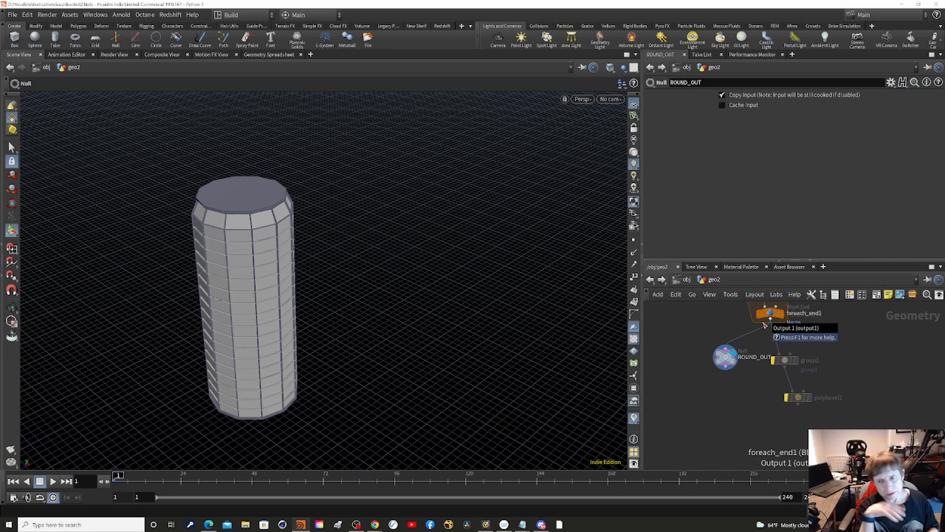
# - Return to the object level and hide the geo2 round tower
pyautogui.click(685, 279)
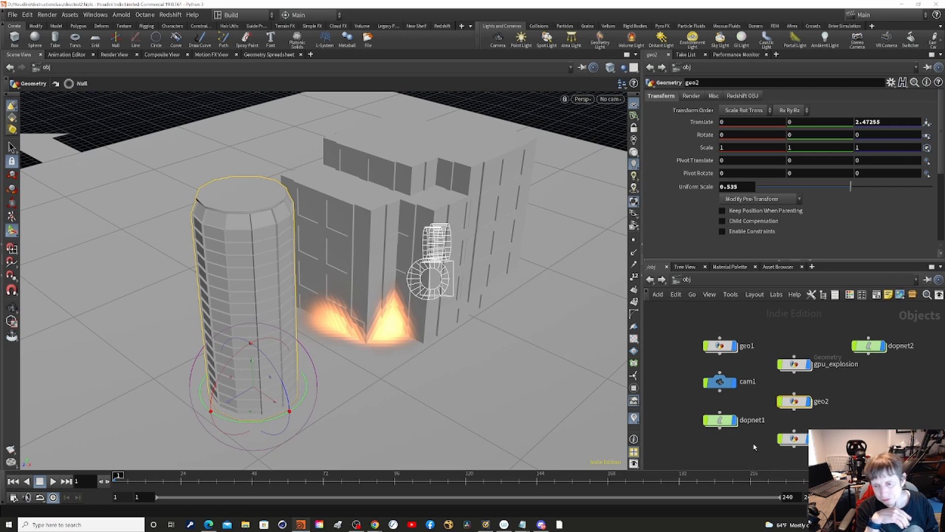
pyautogui.moveTo(722, 422)
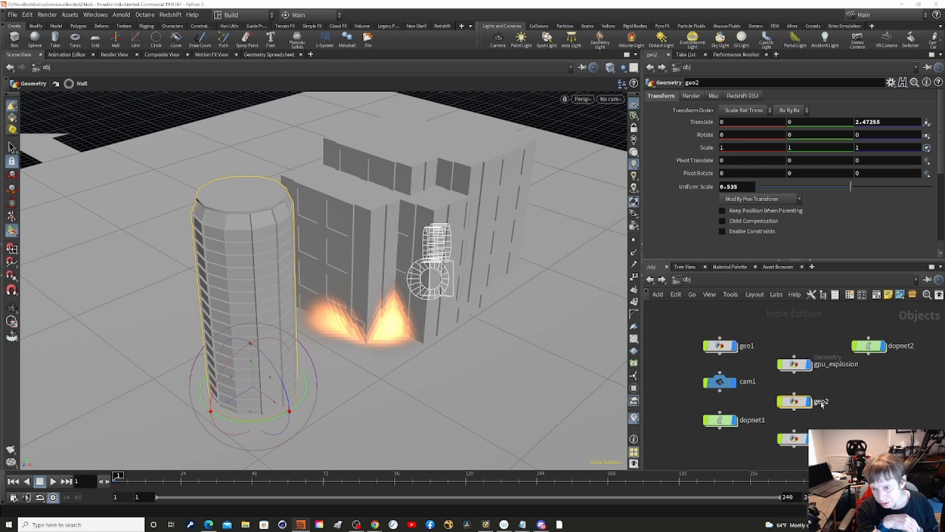
pyautogui.click(811, 385)
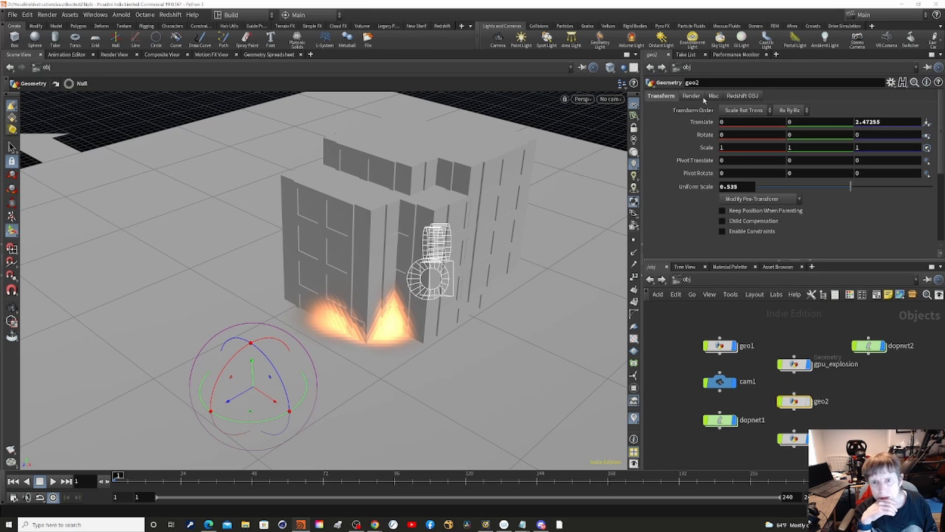
# - Look at the scene through cam1
pyautogui.click(611, 100)
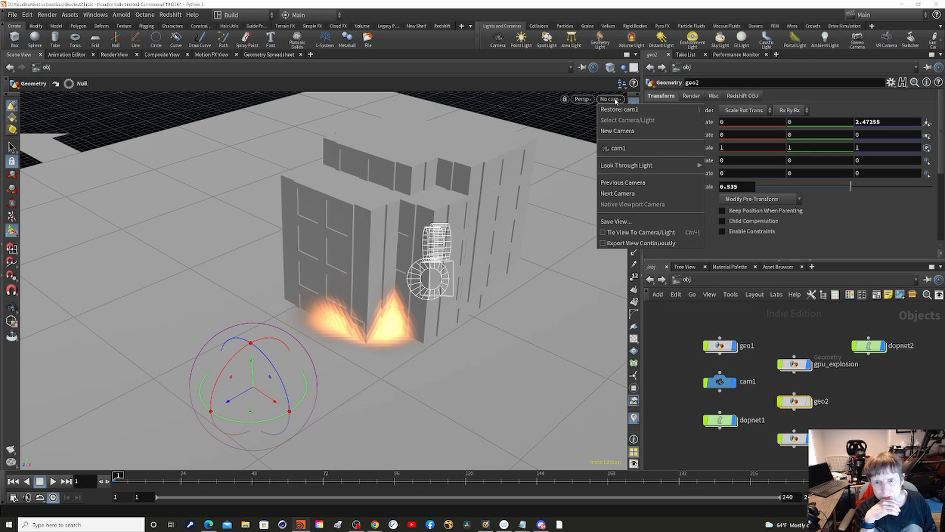
pyautogui.click(621, 148)
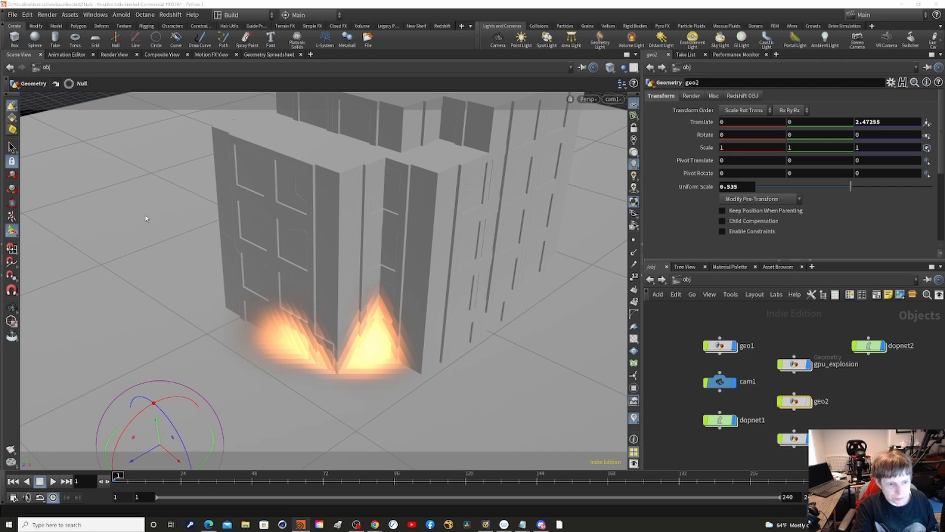
pyautogui.press('Escape')
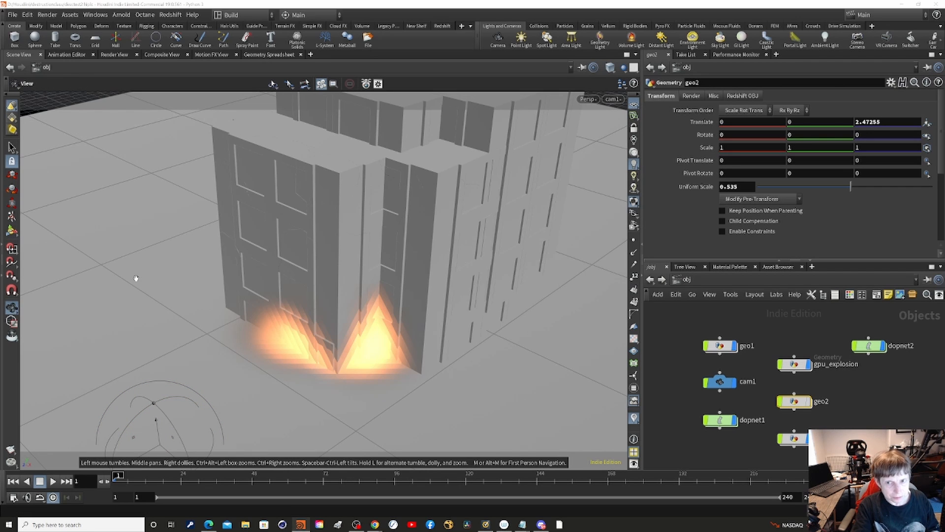
# - Create a new camera from a wider free view that frames the whole L-system building
pyautogui.scroll(-10, 143, 261)
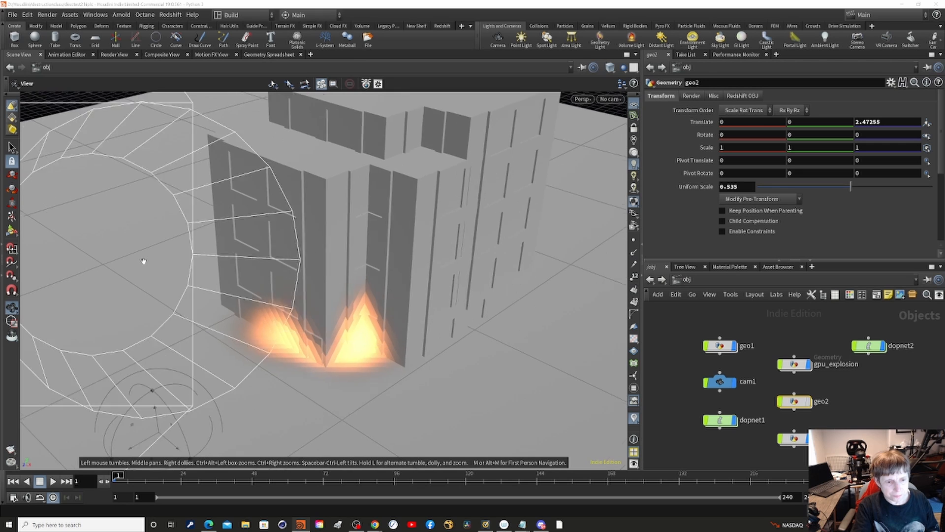
pyautogui.scroll(-5, 186, 264)
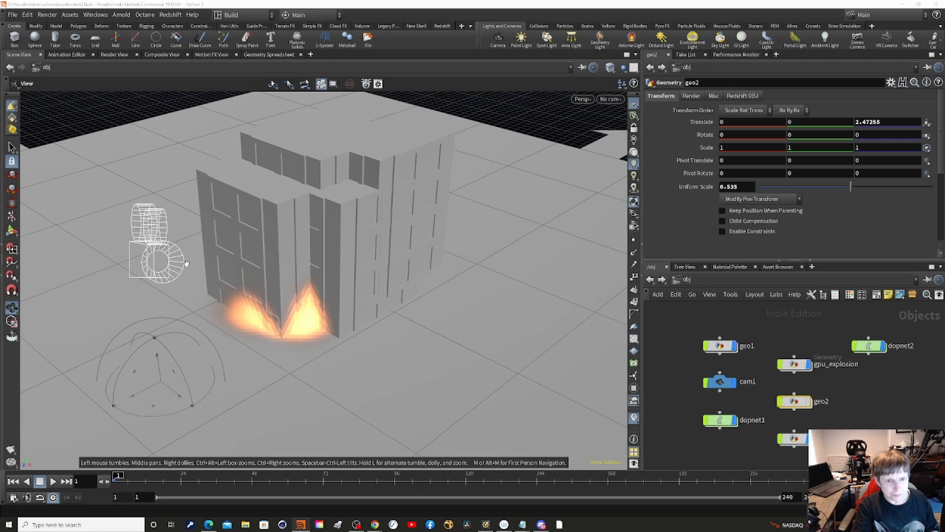
pyautogui.press('Return')
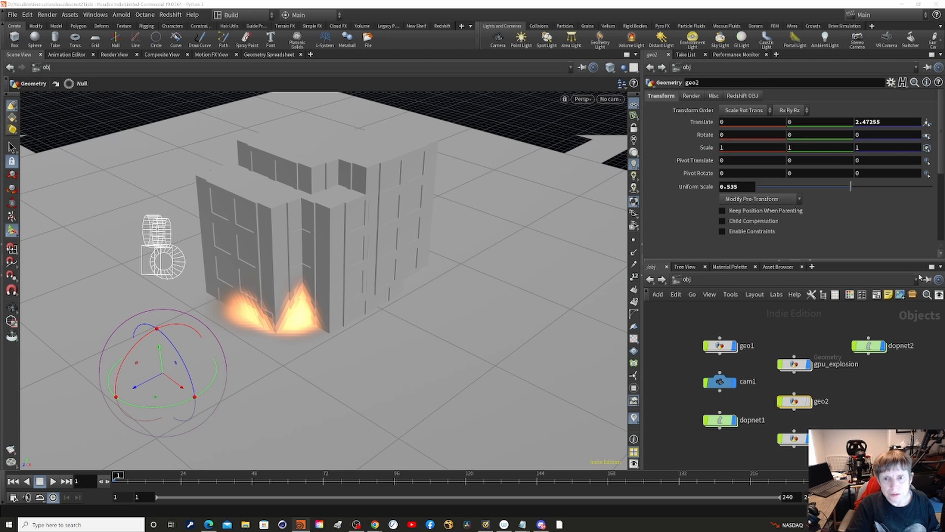
pyautogui.click(494, 45)
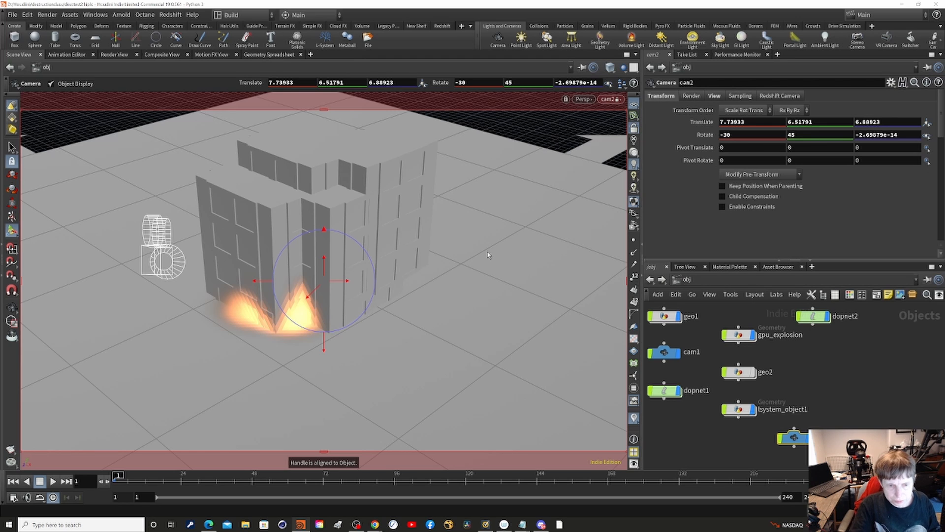
# - Reframe cam2 to a position of about 7.35, 7.16, 6.75 so the building sits lower in frame, and unlock it from the view
pyautogui.press('Escape')
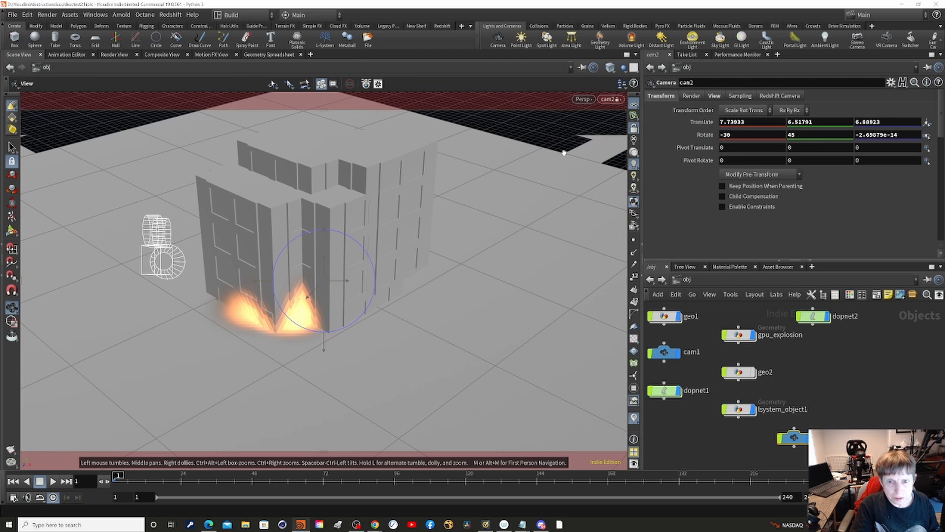
pyautogui.moveTo(564, 153); pyautogui.dragTo(577, 207)
pyautogui.press('Return')
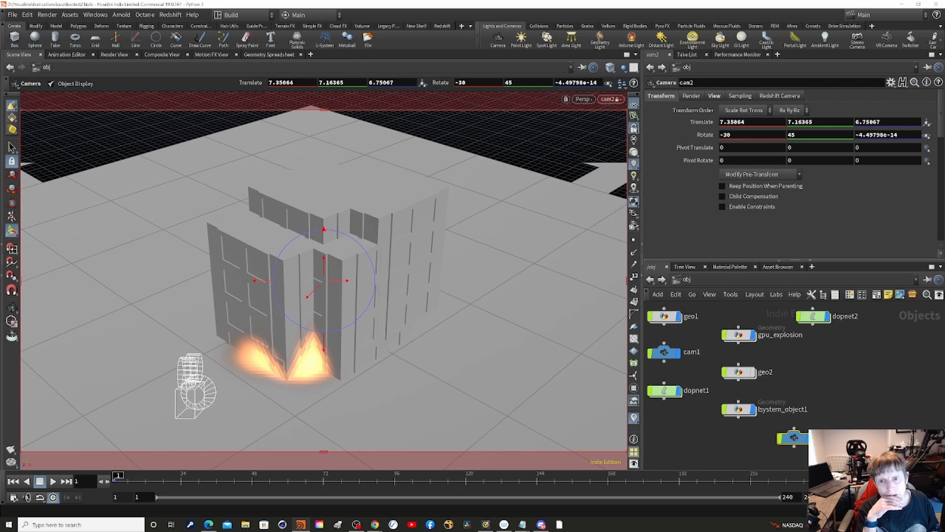
pyautogui.click(634, 128)
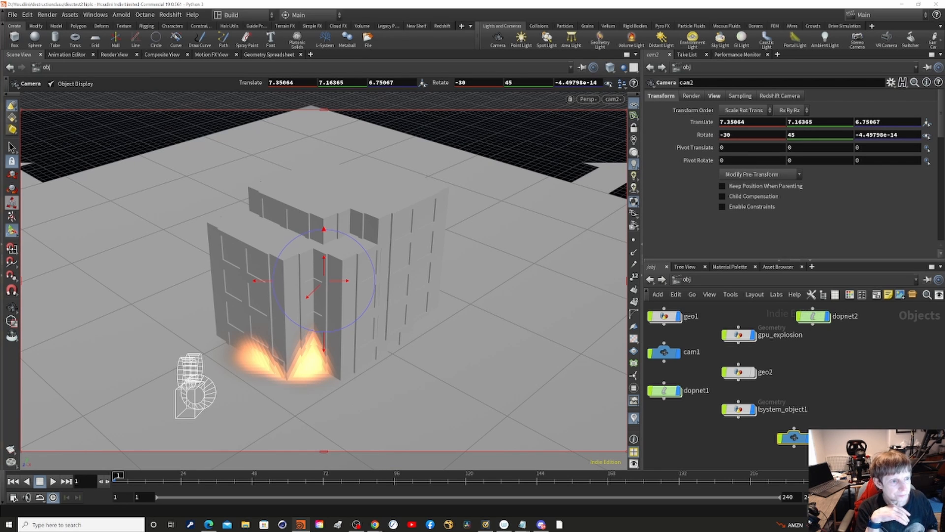
# - Play the explosion simulation from frame 1 while looking through cam2
pyautogui.click(10, 148)
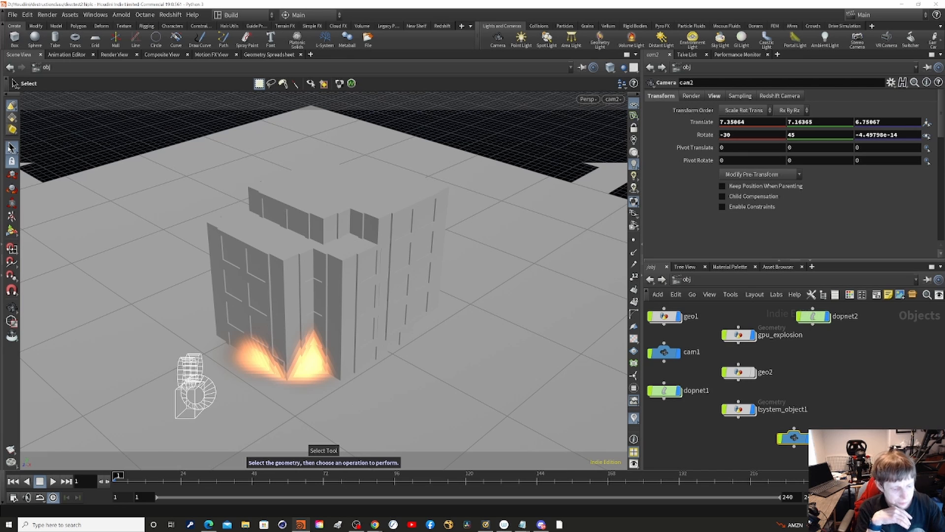
pyautogui.press('Escape')
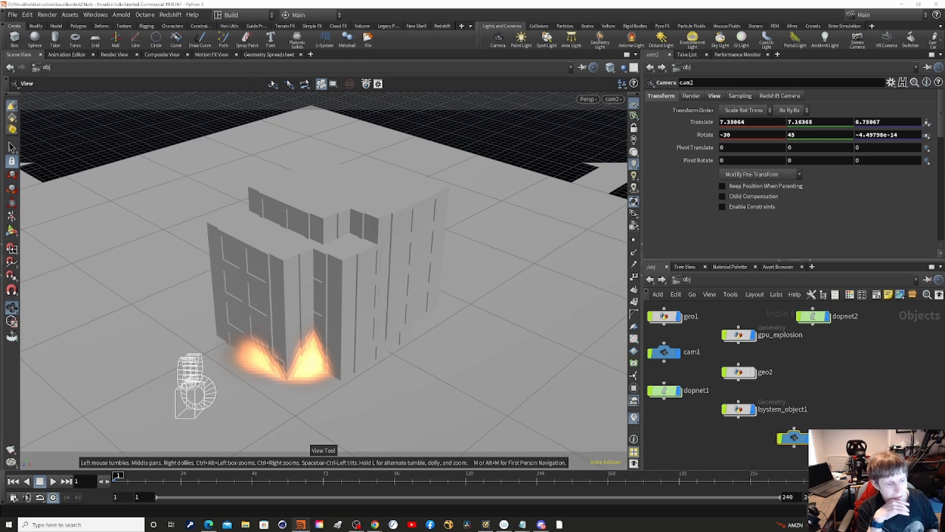
pyautogui.click(52, 481)
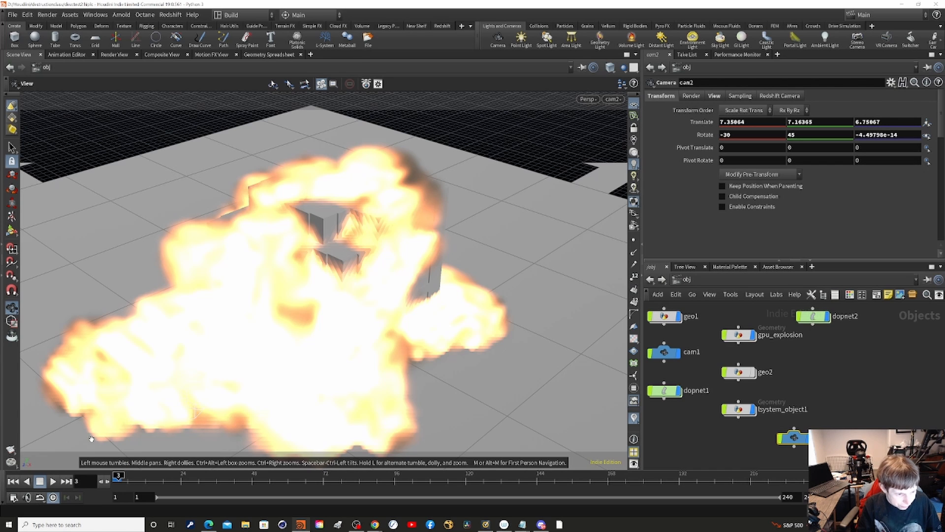
# - Run the explosion simulation through cam2 up to frame 60 and stop it there
pyautogui.click(53, 481)
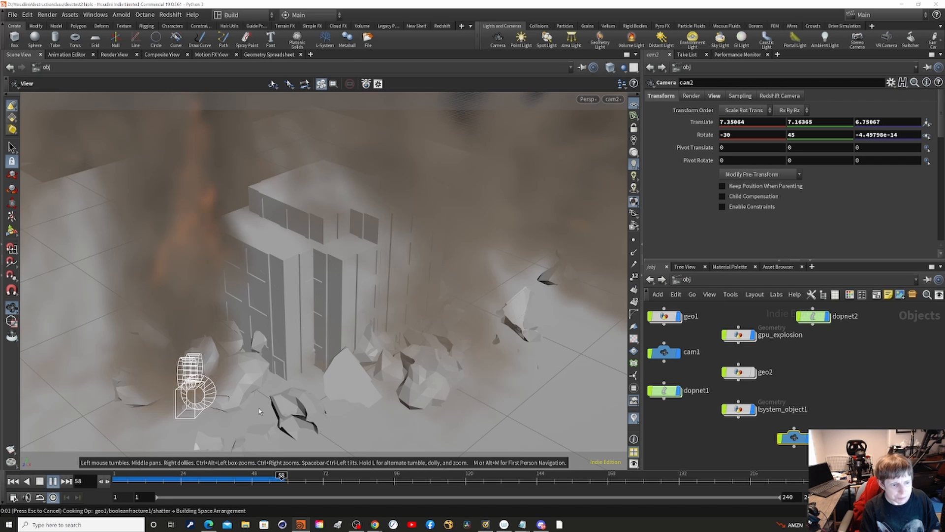
pyautogui.press('Escape')
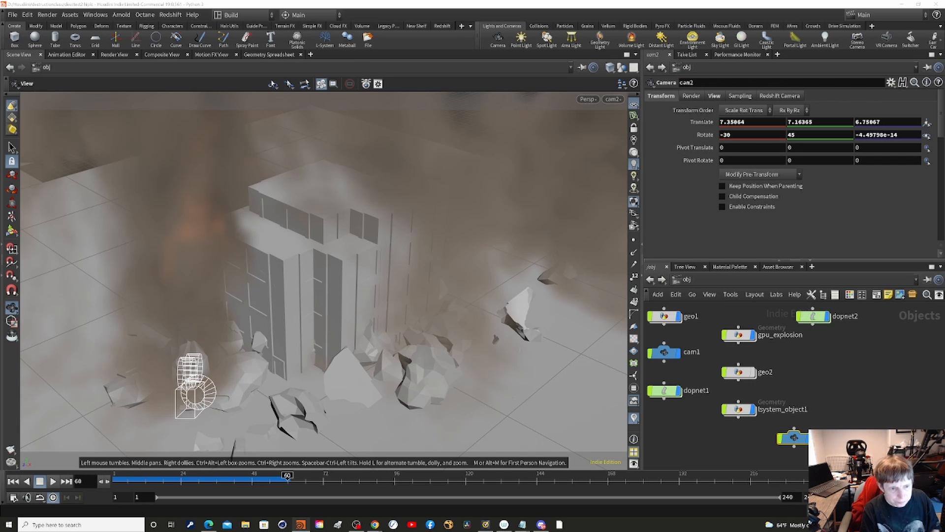
# - Inside dopnet1, dismiss the error console and move the output flag from BLDOUT2 to the other node below gravity1
pyautogui.doubleClick(669, 391)
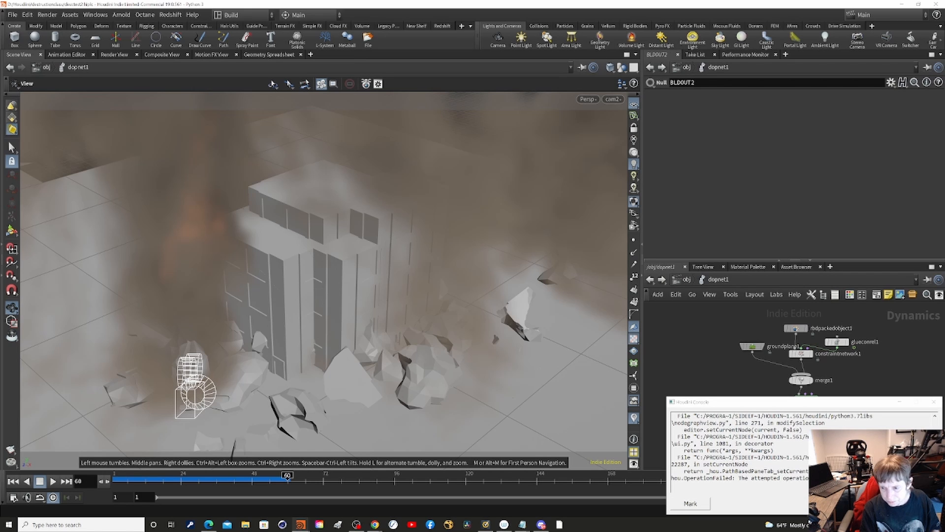
pyautogui.click(771, 468)
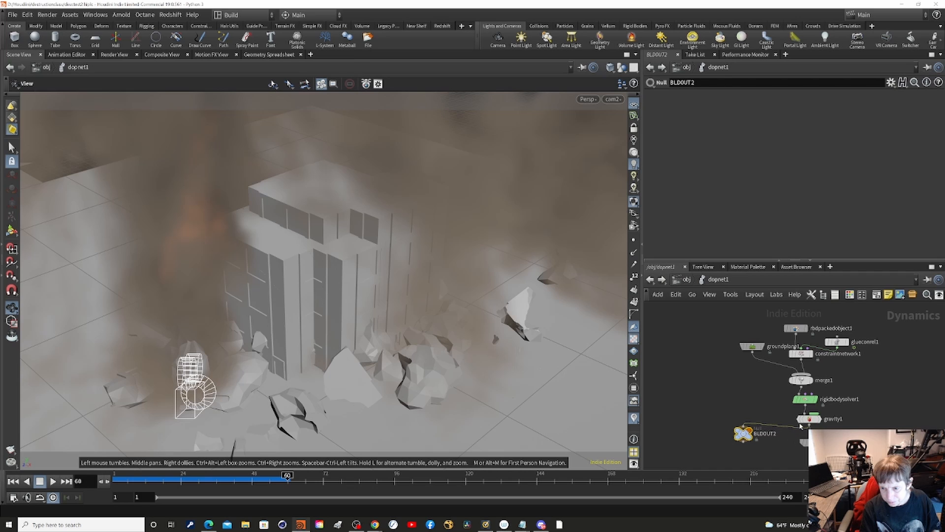
pyautogui.moveTo(755, 421)
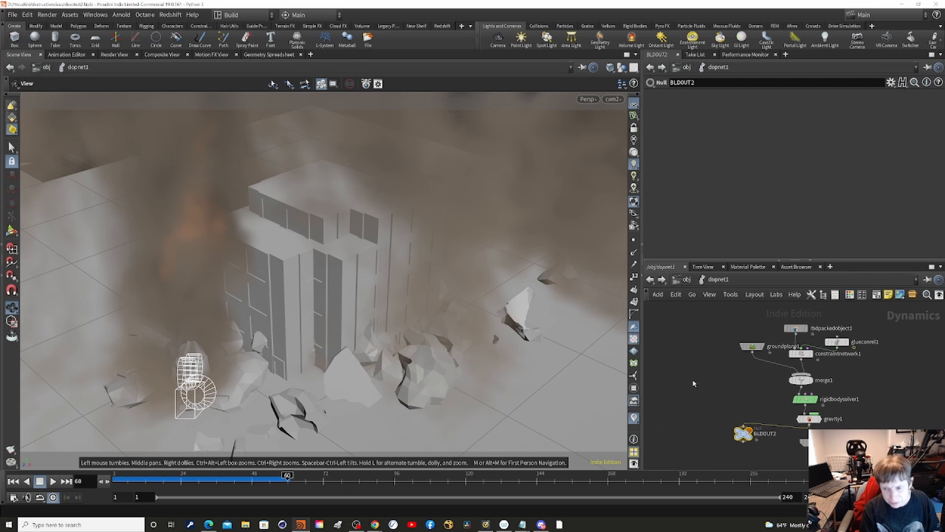
pyautogui.moveTo(799, 440)
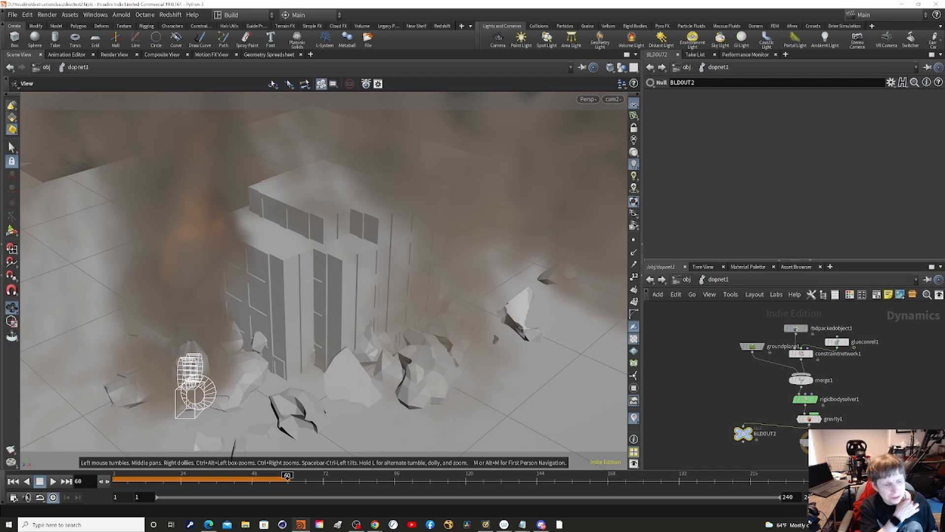
# - Resume the simulation in short runs up to frame 71 to check how the building breaks
pyautogui.click(53, 482)
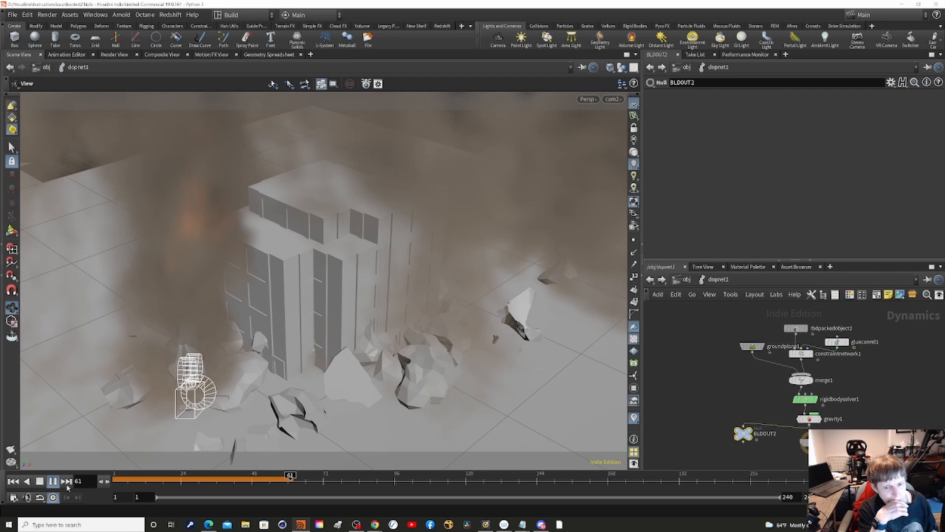
pyautogui.press('Escape')
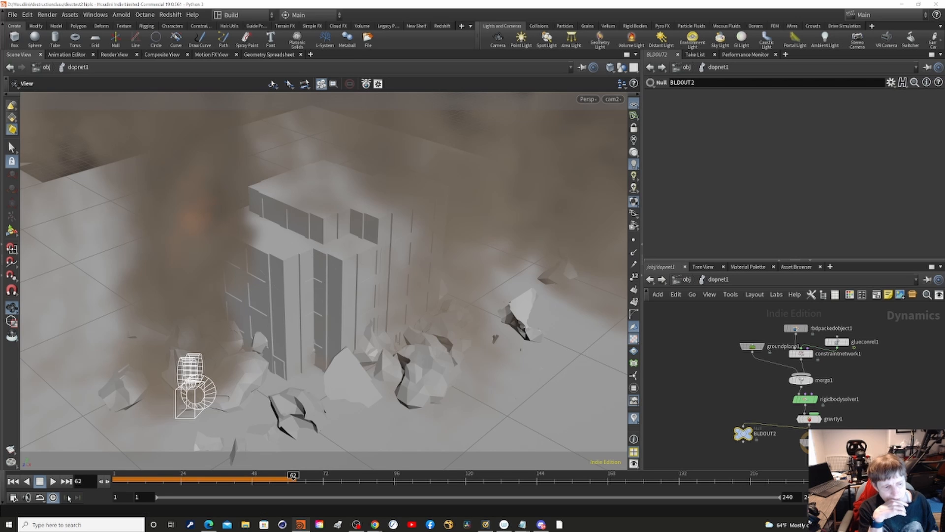
pyautogui.click(57, 482)
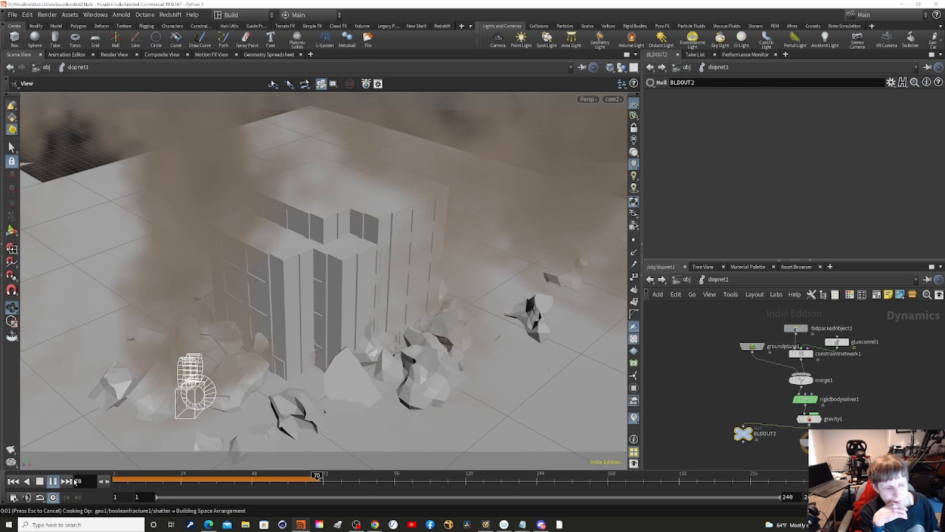
pyautogui.click(39, 481)
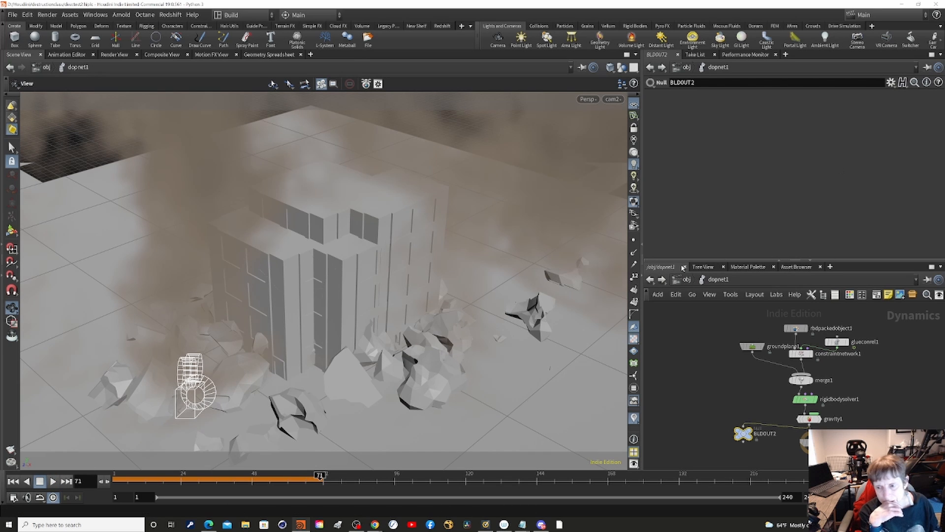
# - Go back to the object level, enter geo1 and set the display flag on the CONSTRAINTS_OUT null
pyautogui.click(687, 279)
pyautogui.click(689, 280)
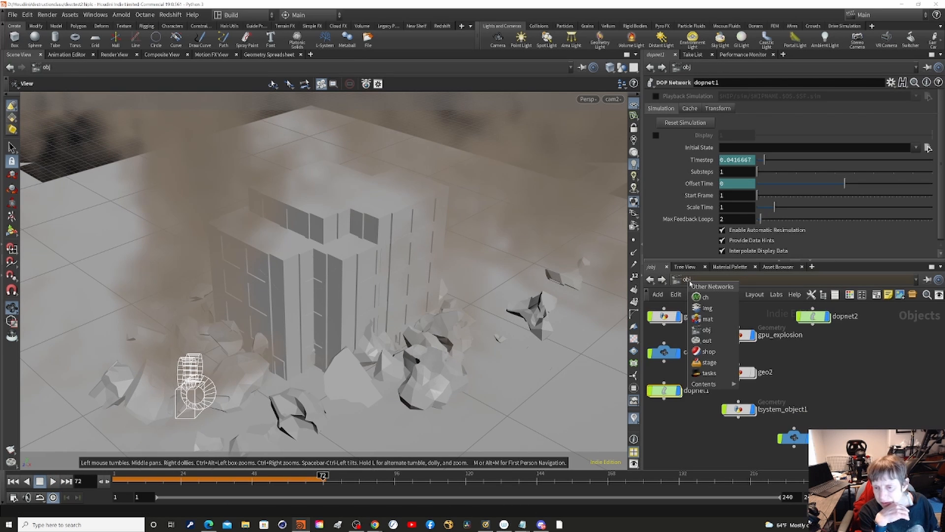
pyautogui.click(706, 329)
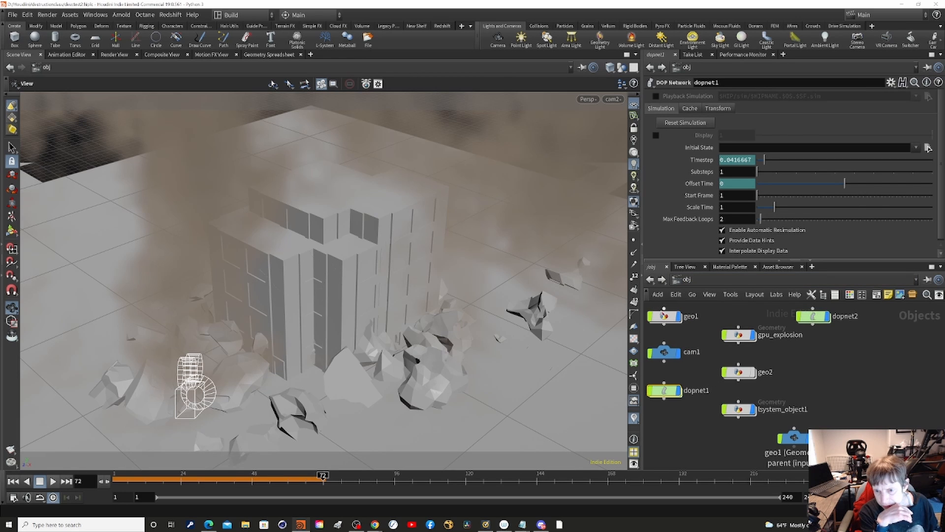
pyautogui.doubleClick(664, 315)
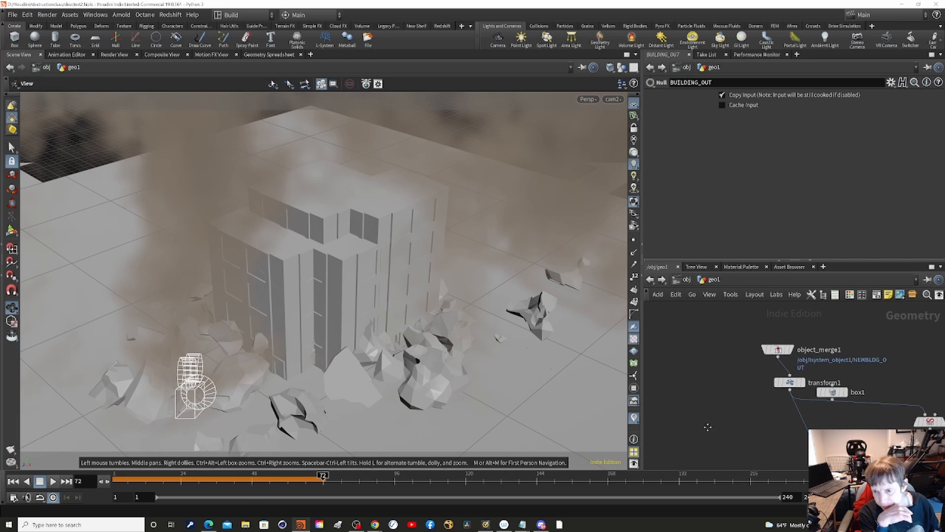
pyautogui.moveTo(708, 426); pyautogui.dragTo(770, 437, button='middle')
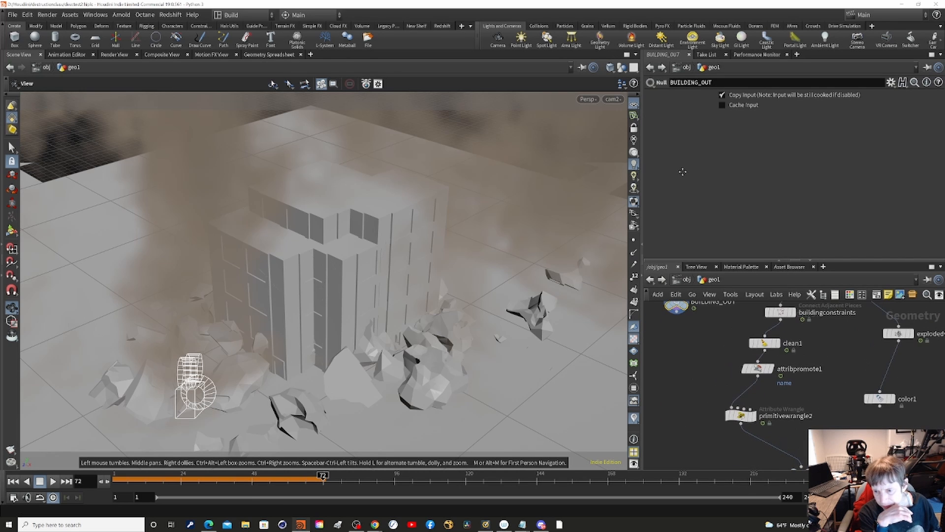
pyautogui.moveTo(682, 172); pyautogui.dragTo(655, 150, button='middle')
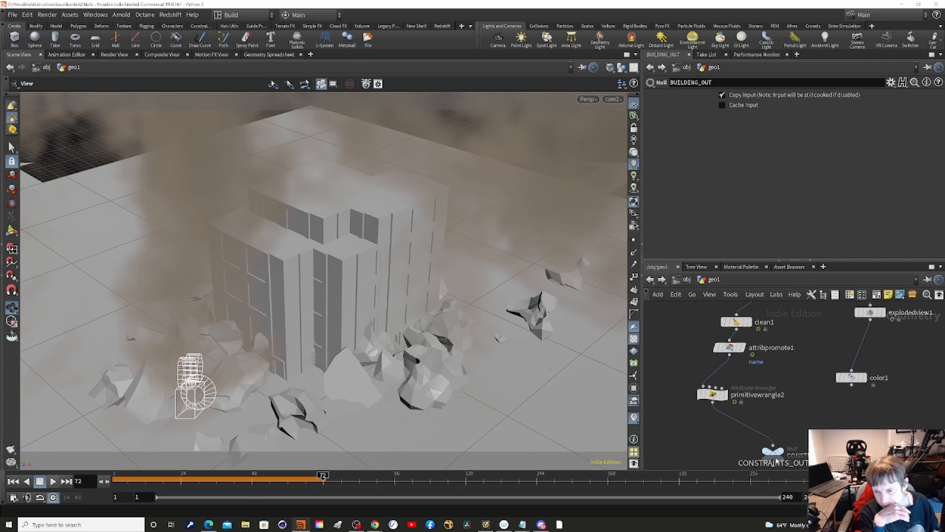
pyautogui.moveTo(775, 460)
pyautogui.click(794, 440)
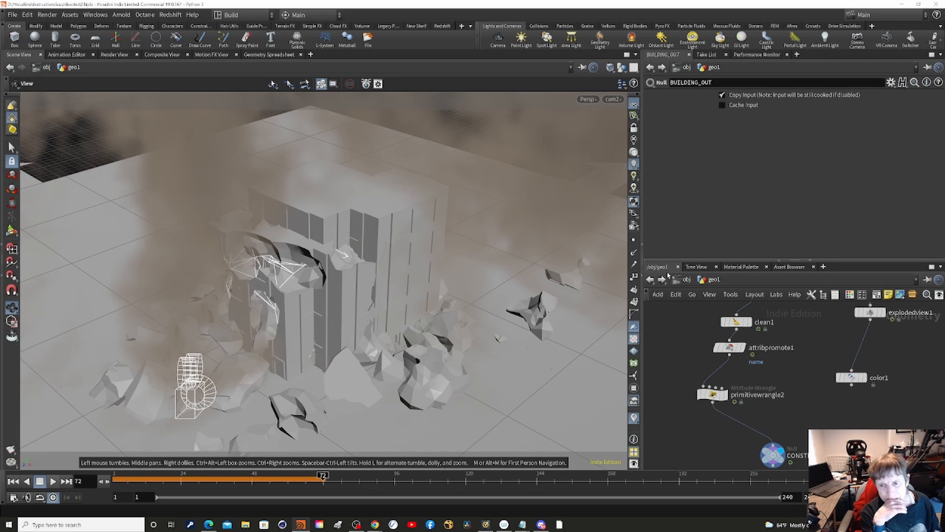
# - Return to the object level and set the viewport to Hide Other Objects
pyautogui.click(681, 281)
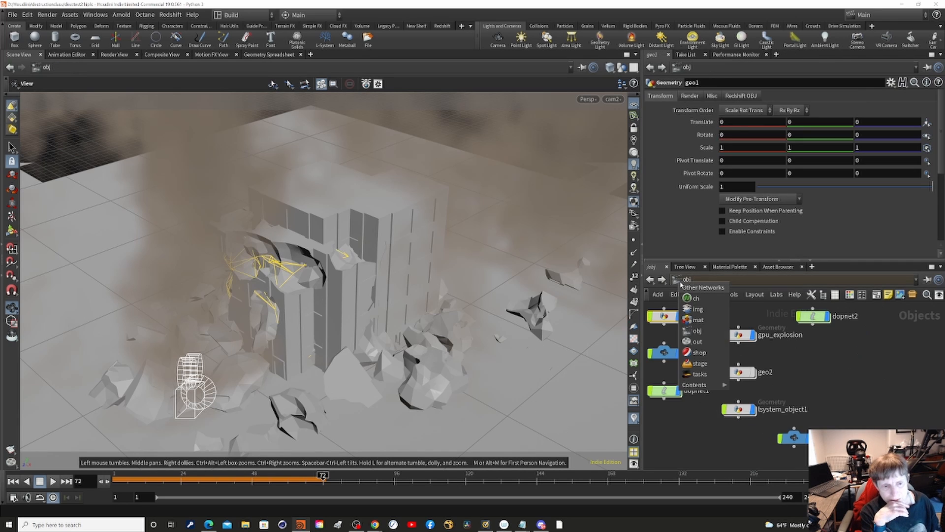
pyautogui.click(667, 228)
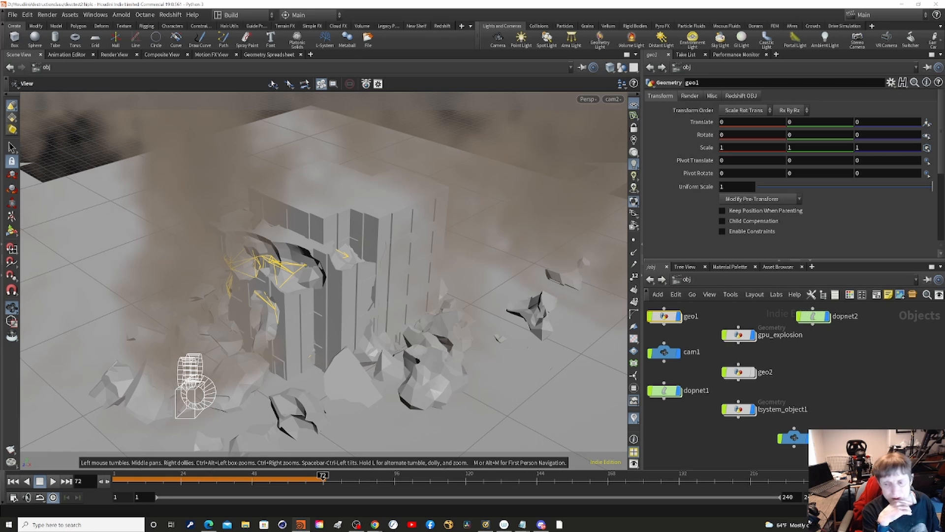
pyautogui.click(622, 68)
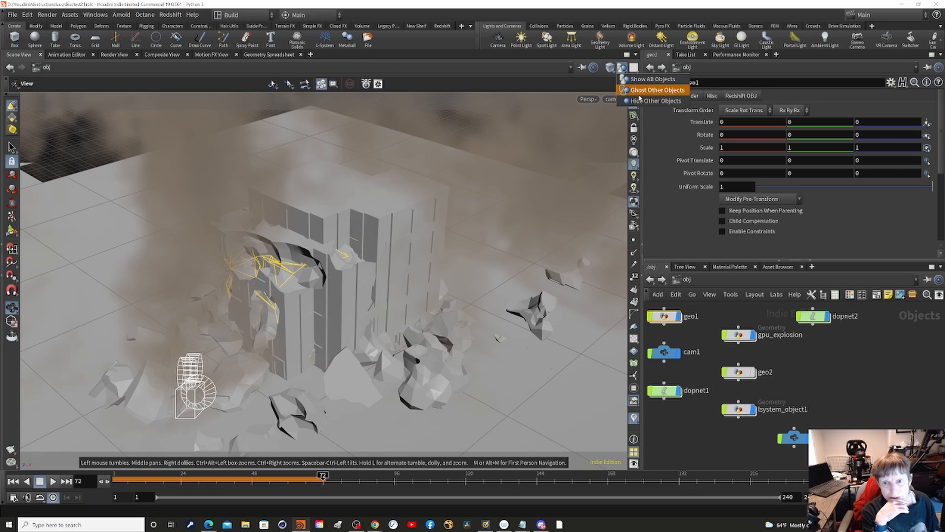
pyautogui.click(638, 102)
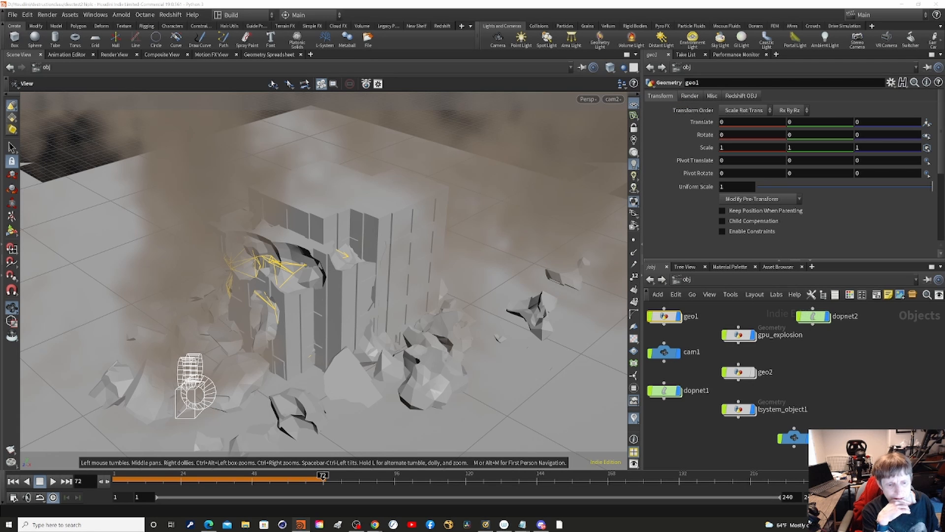
# - Continue the simulation to frame 98 and examine the debris and remaining constraints from above in a free view
pyautogui.click(54, 483)
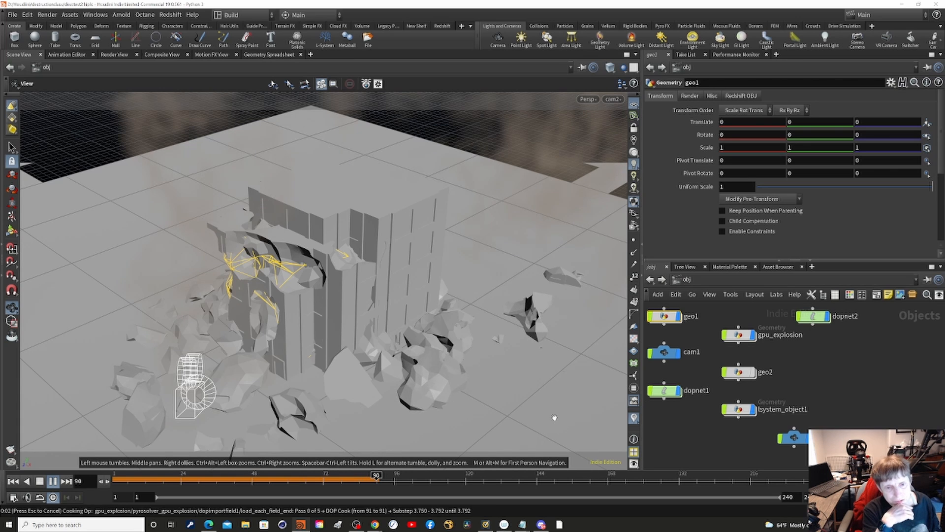
pyautogui.moveTo(555, 417); pyautogui.dragTo(481, 253)
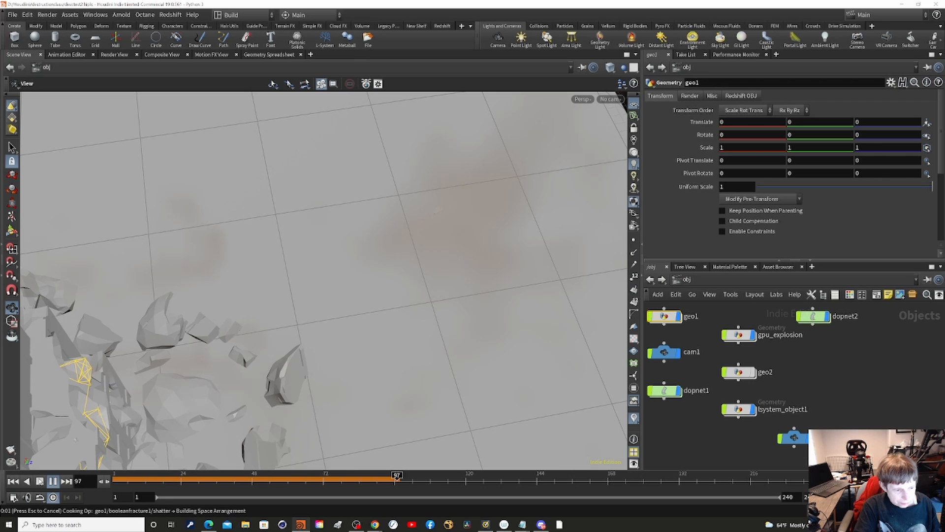
pyautogui.click(40, 480)
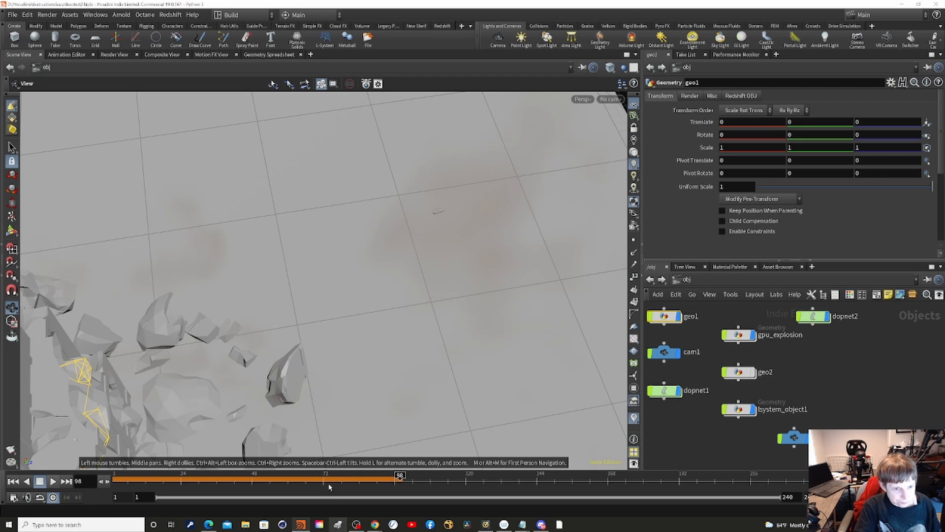
pyautogui.moveTo(314, 255); pyautogui.dragTo(143, 280)
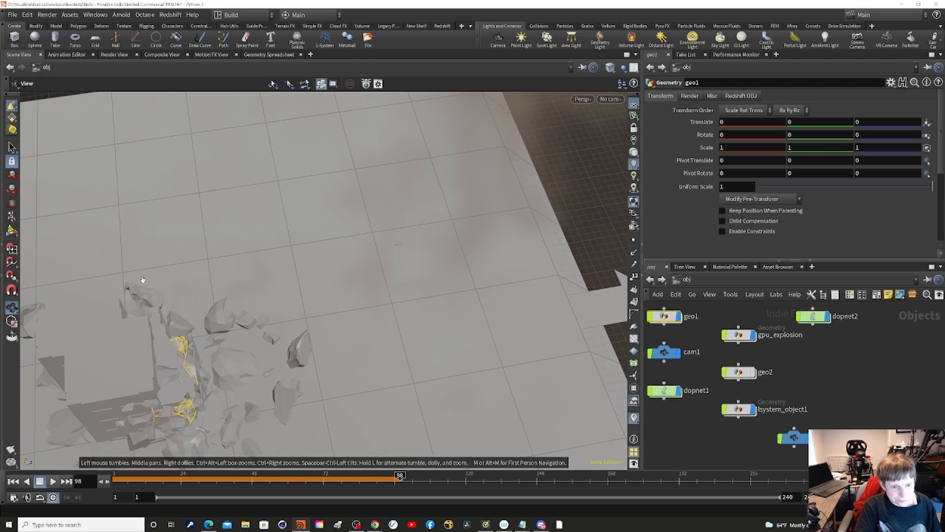
pyautogui.scroll(-3, 328, 238)
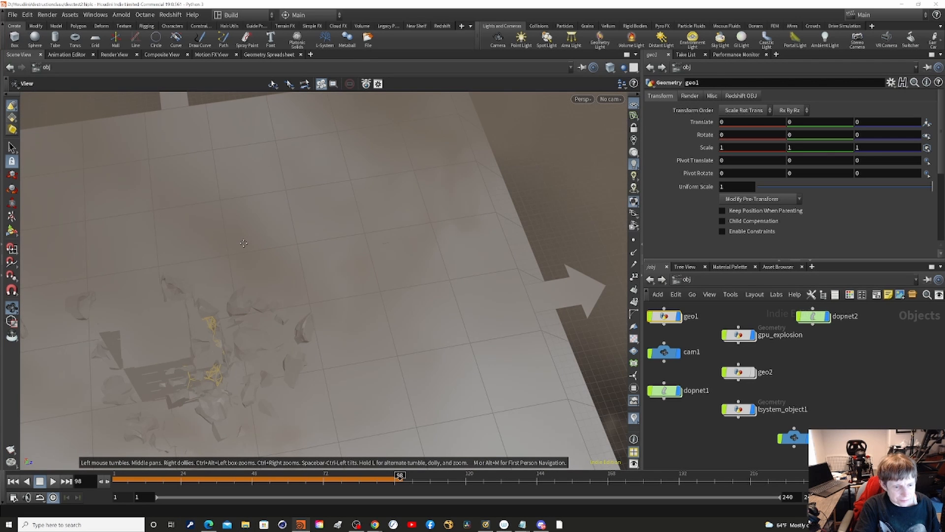
pyautogui.moveTo(264, 245); pyautogui.dragTo(238, 246)
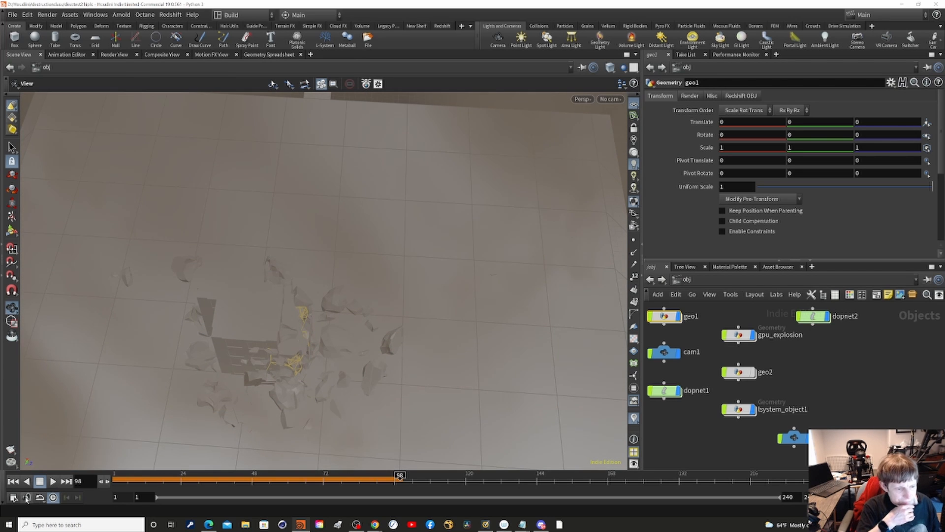
# - Run the simulation on to frame 234 and examine the collapsed building and its constraints from lower angles
pyautogui.click(51, 482)
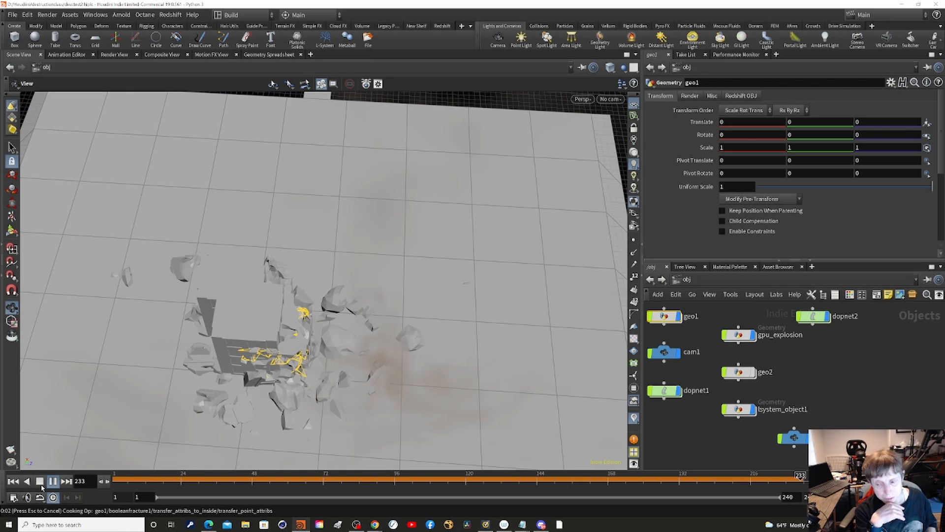
pyautogui.click(41, 485)
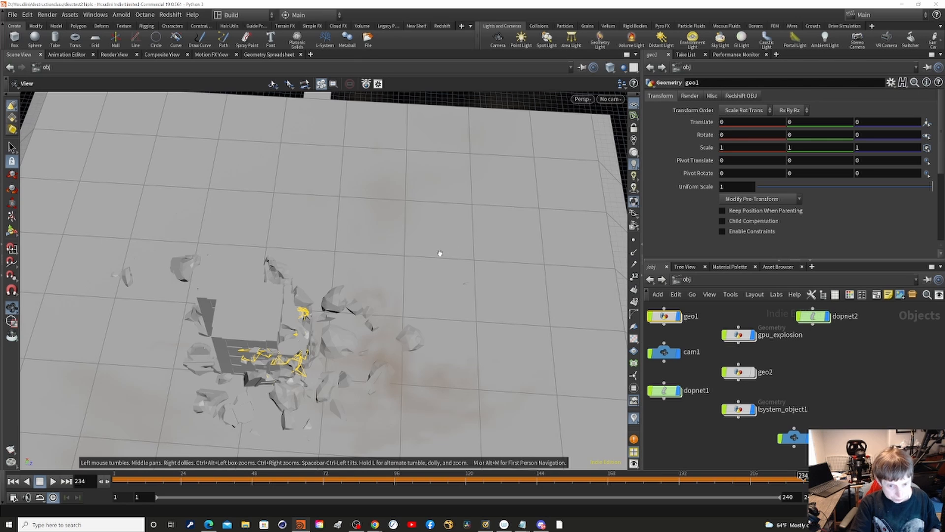
pyautogui.moveTo(439, 254); pyautogui.dragTo(430, 200)
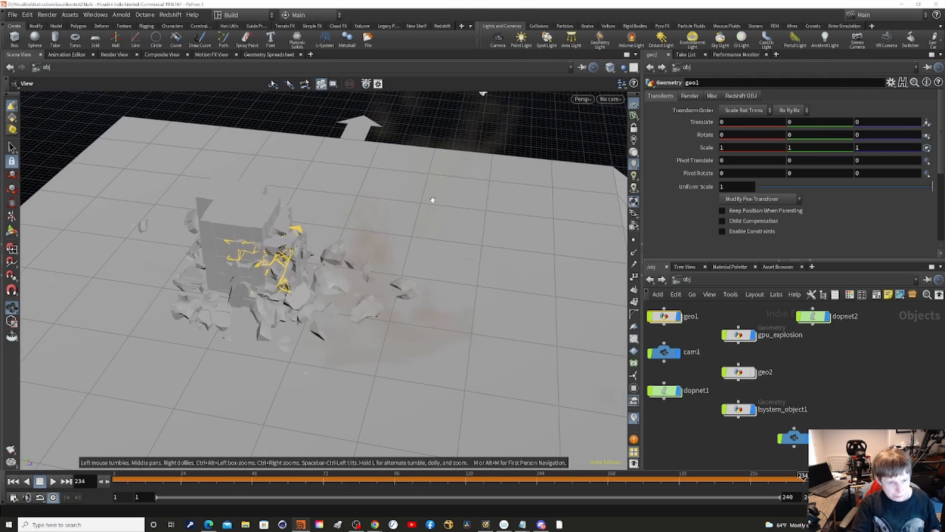
pyautogui.scroll(3, 404, 210)
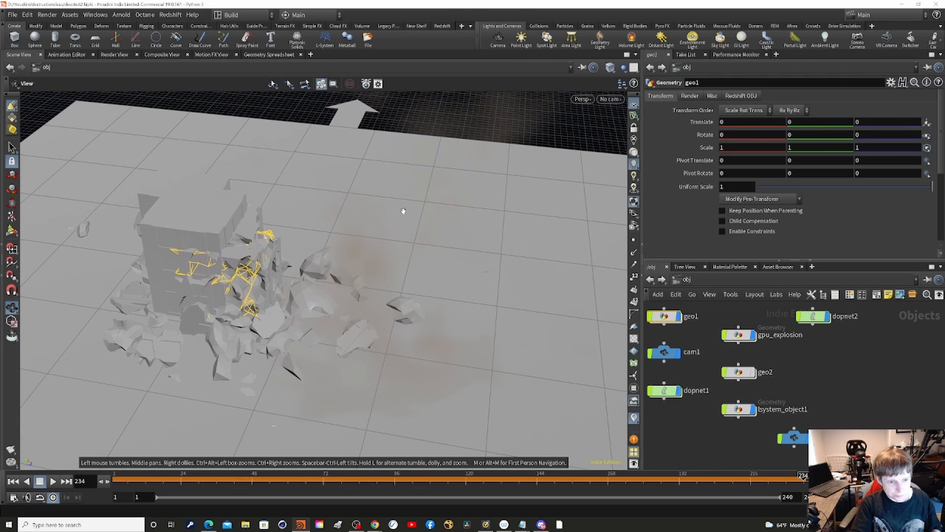
pyautogui.moveTo(400, 213); pyautogui.dragTo(512, 217)
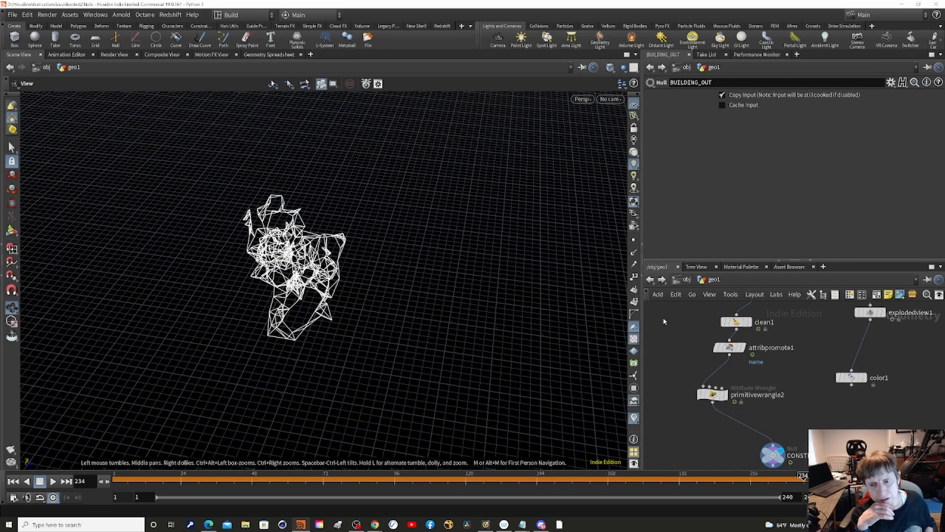
# - Enter geo1 and compare its constraint network at frames 65 and 124
pyautogui.doubleClick(663, 316)
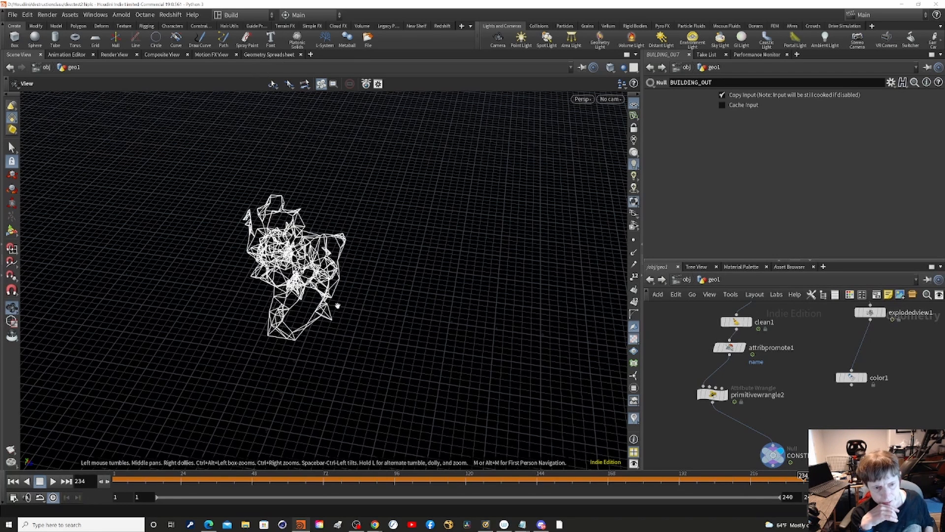
pyautogui.click(301, 476)
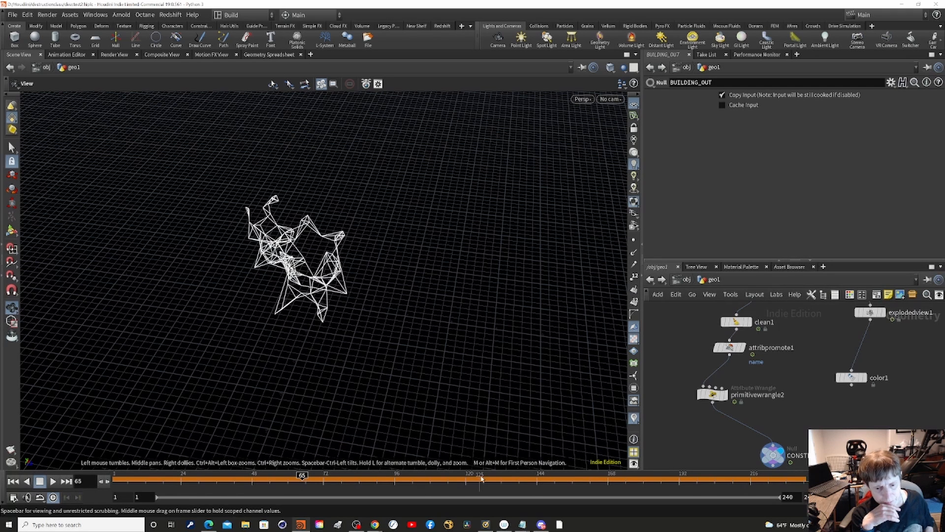
pyautogui.click(462, 475)
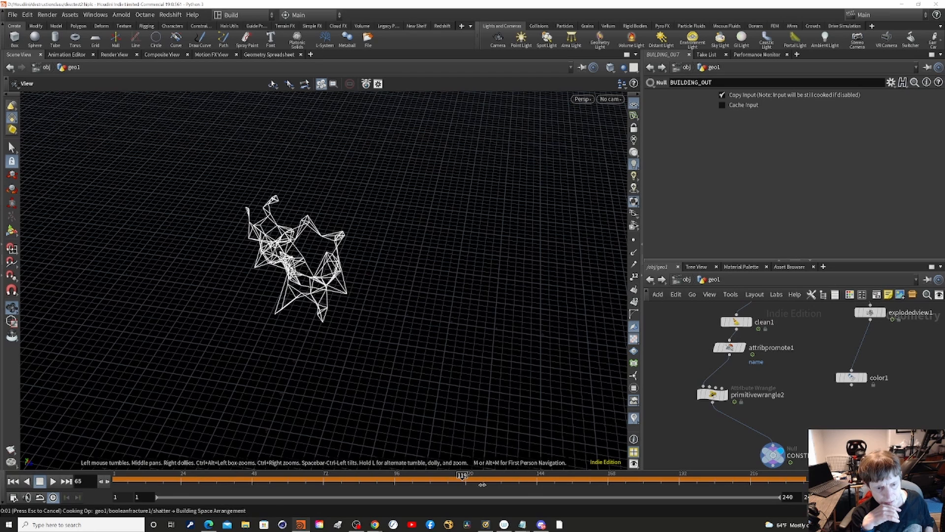
pyautogui.click(477, 475)
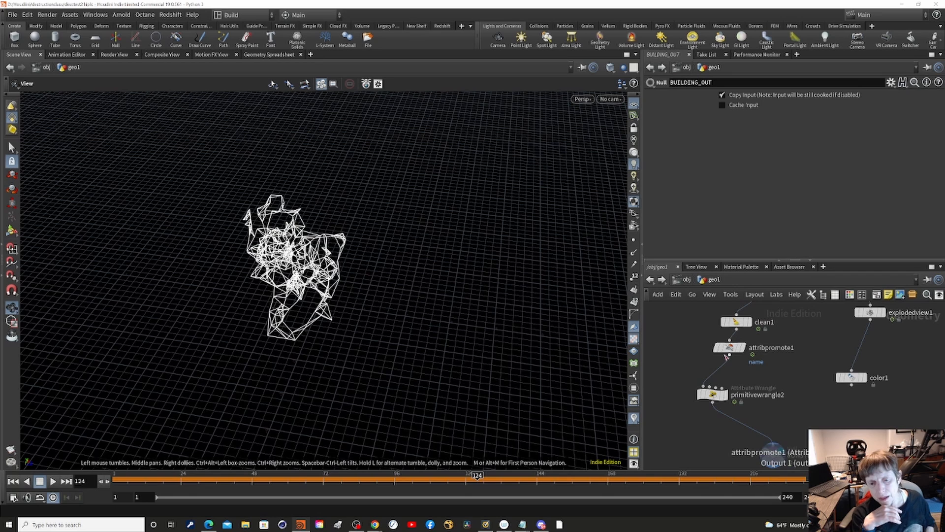
# - Turn on point display for geo1's constraint network and examine it at frame 53
pyautogui.click(634, 240)
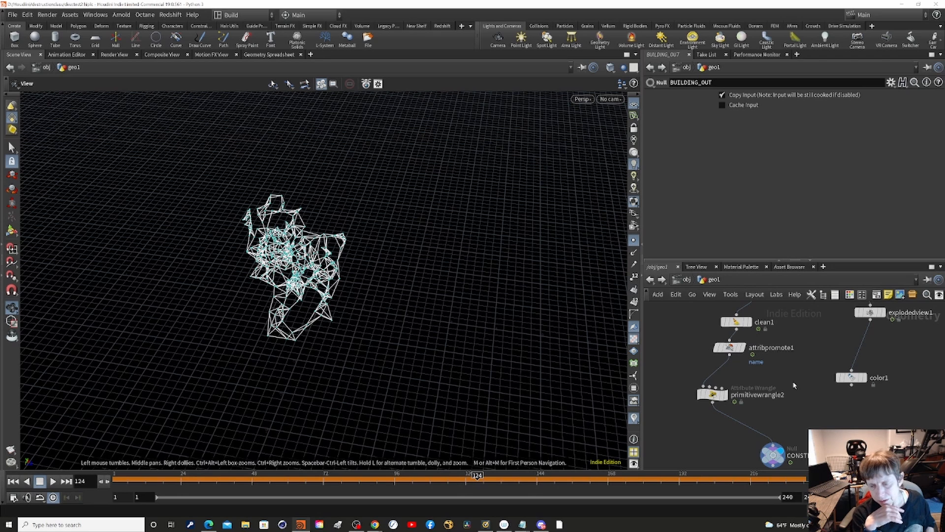
pyautogui.click(267, 479)
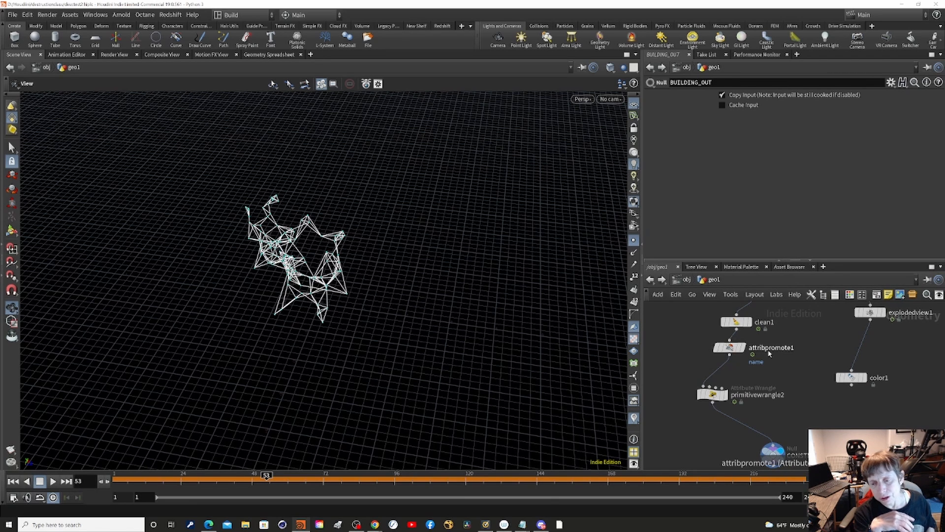
pyautogui.scroll(-5, 816, 405)
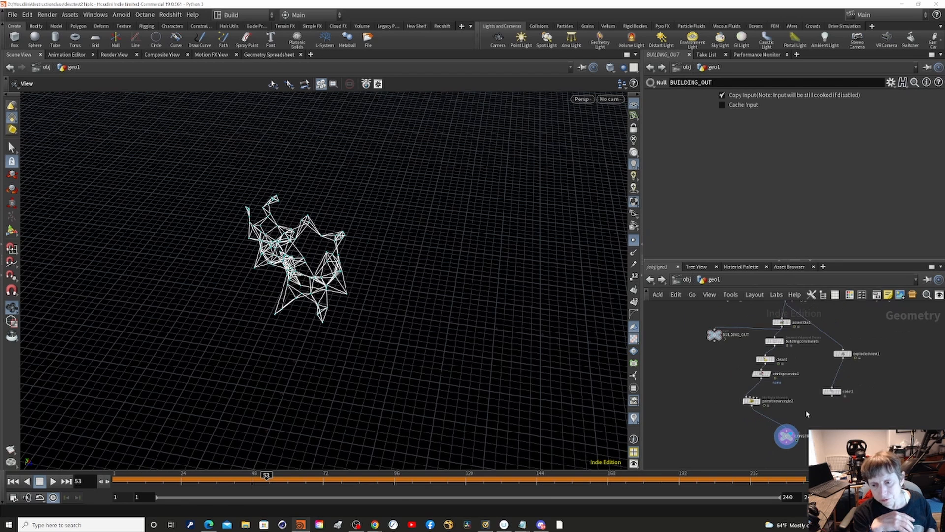
pyautogui.scroll(-2, 806, 414)
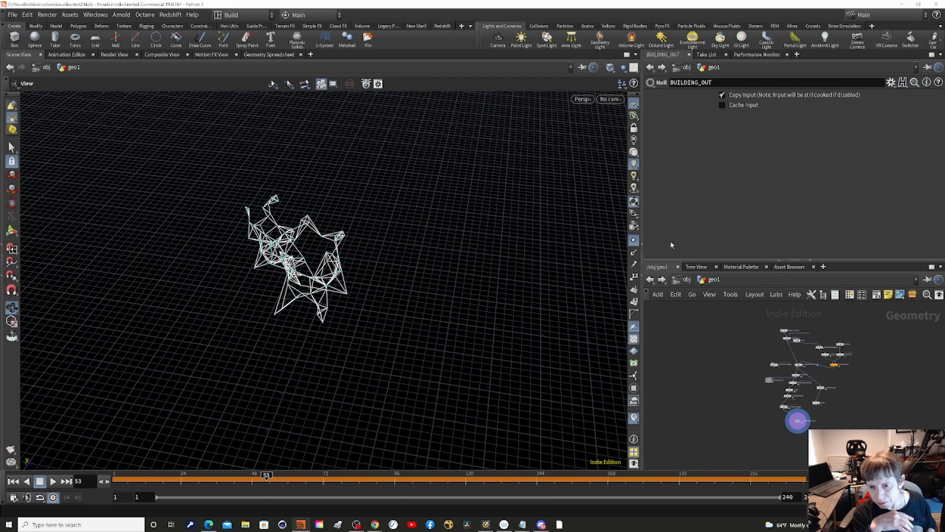
# - Return to the object level, check gpu_explosion's parameters, and show the geo2 object in the scene
pyautogui.click(684, 280)
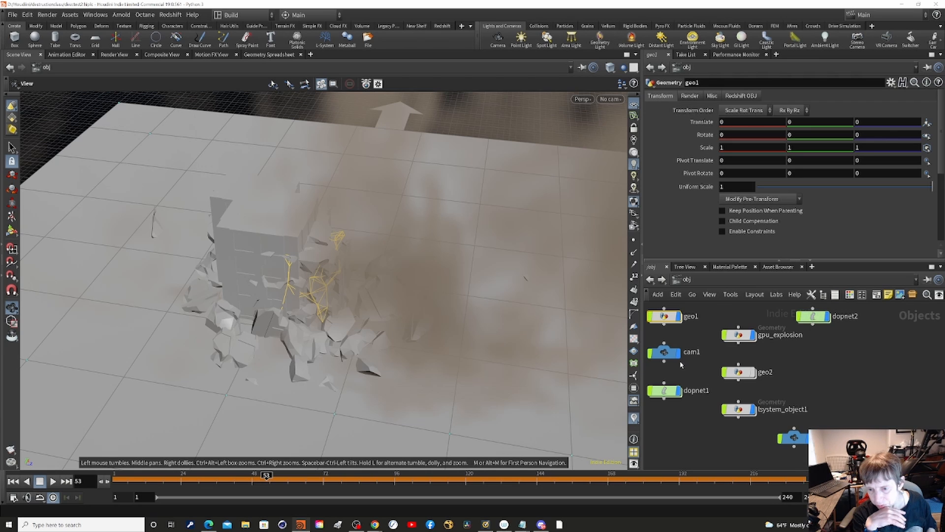
pyautogui.click(738, 335)
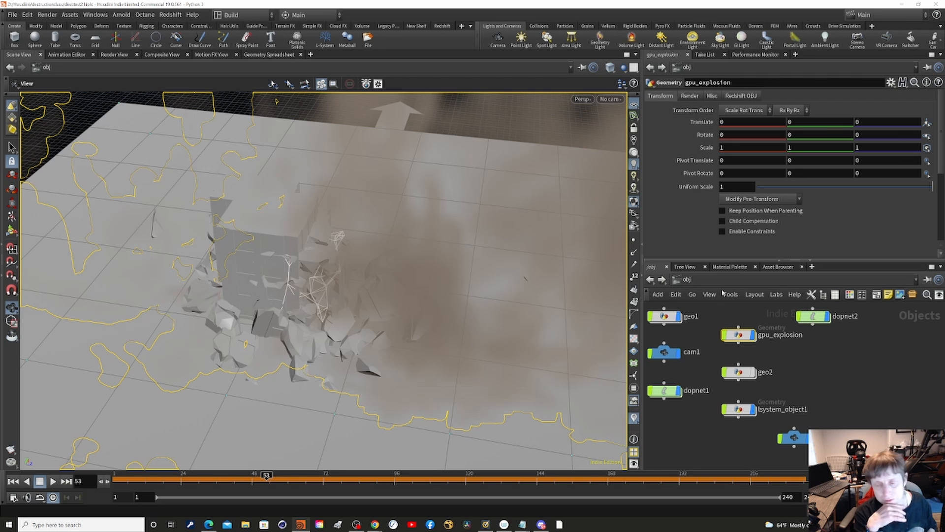
pyautogui.click(745, 372)
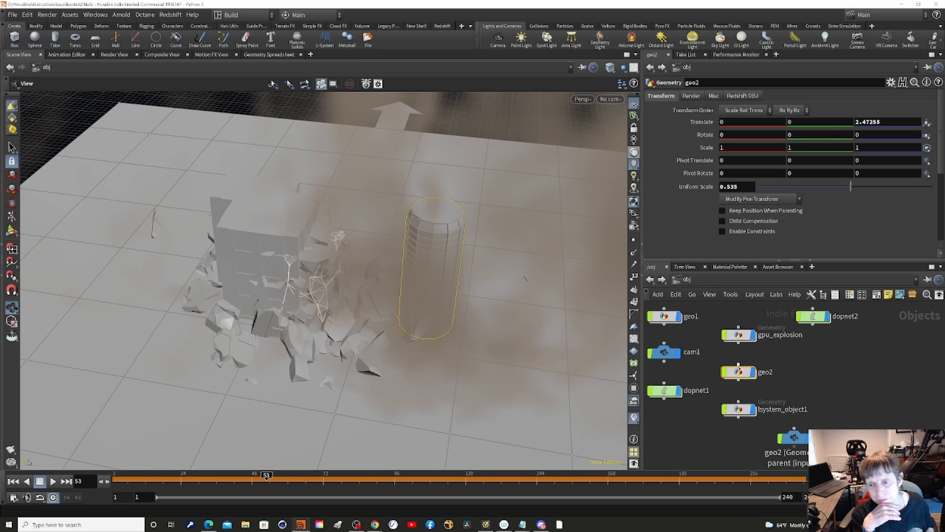
# - Enter gpu_explosion, examine the pyroburstsource1 and volumerasterizeattributes1 settings, and compare the rasterized volume's display with the pyro solver's
pyautogui.doubleClick(738, 335)
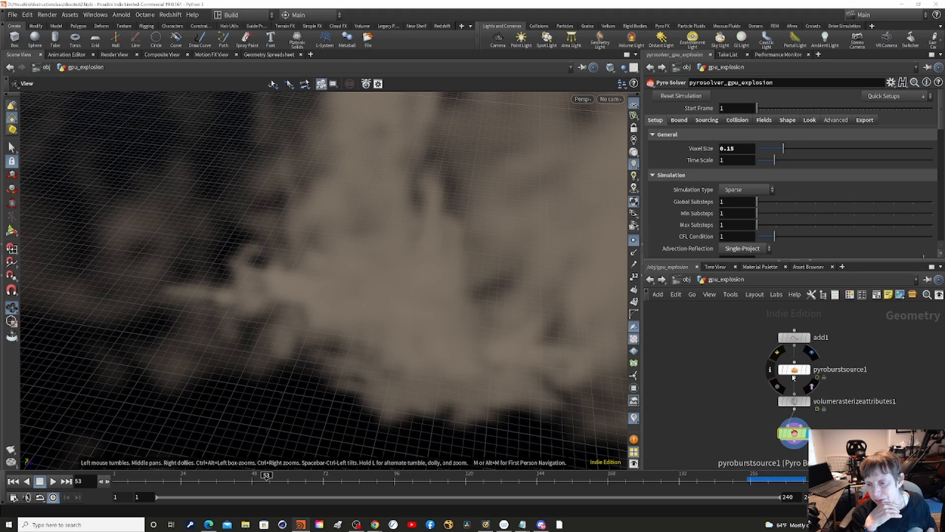
pyautogui.click(793, 371)
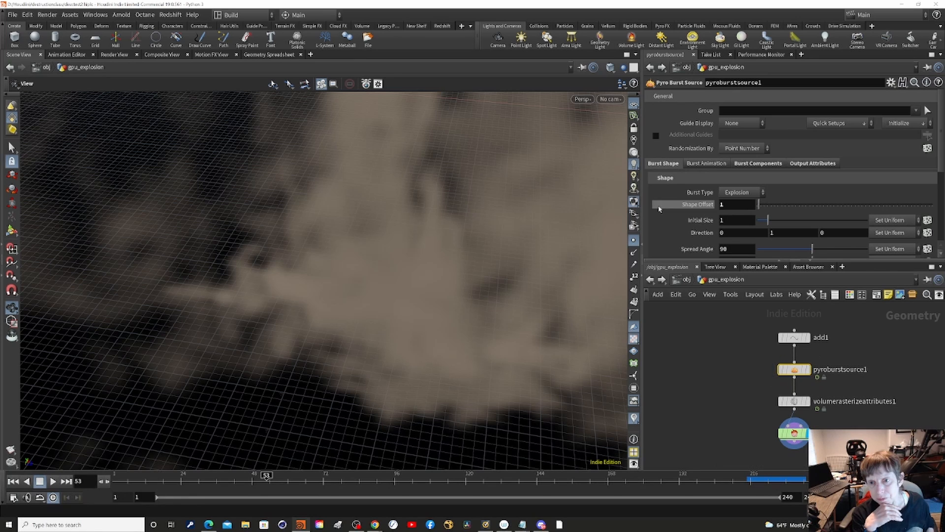
pyautogui.click(797, 401)
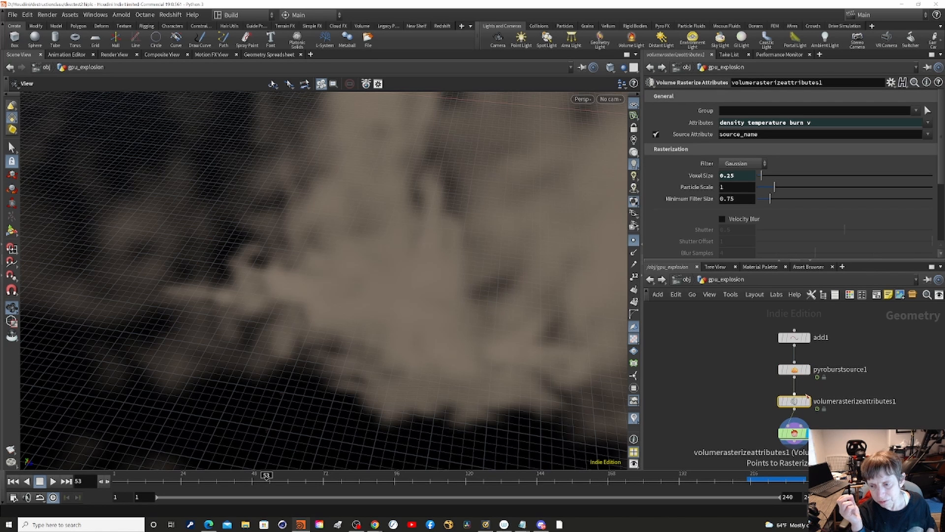
pyautogui.click(812, 384)
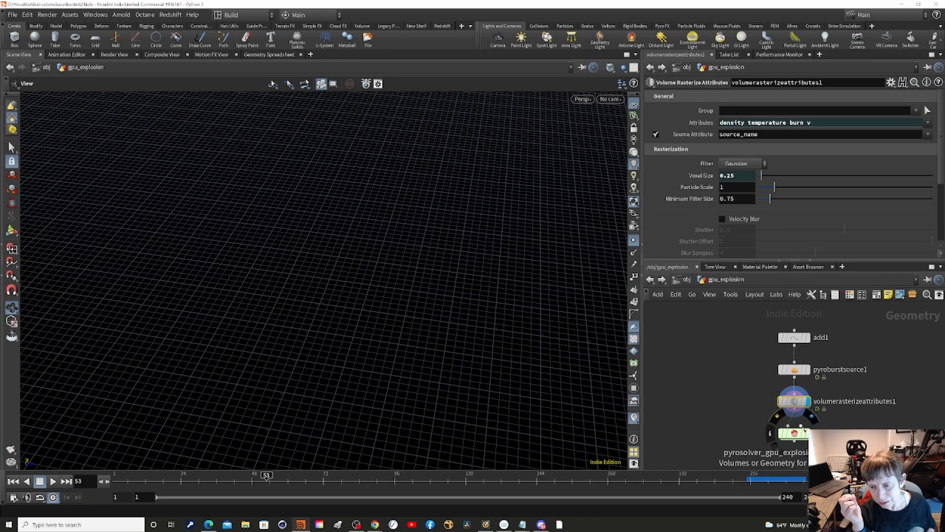
pyautogui.click(803, 435)
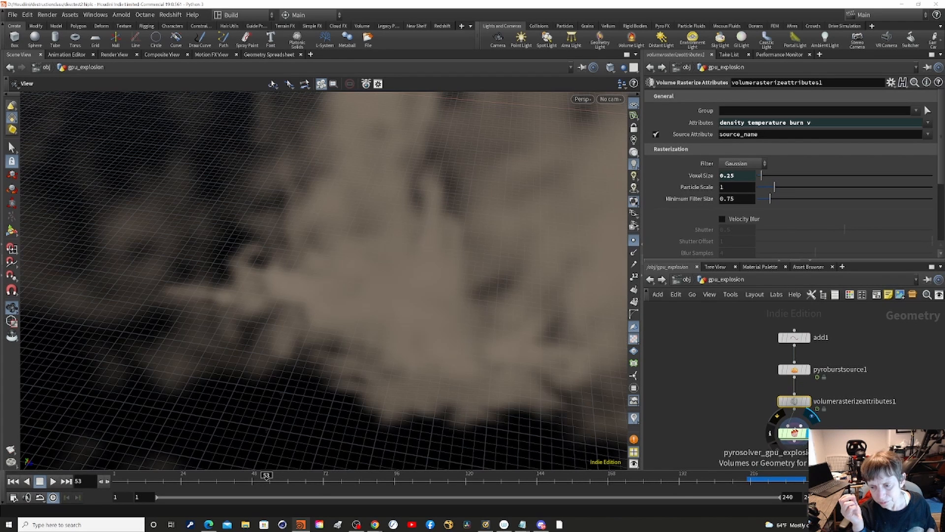
# - Examine the collision settings and source volumes of pyrosolver_gpu_explosion
pyautogui.click(796, 434)
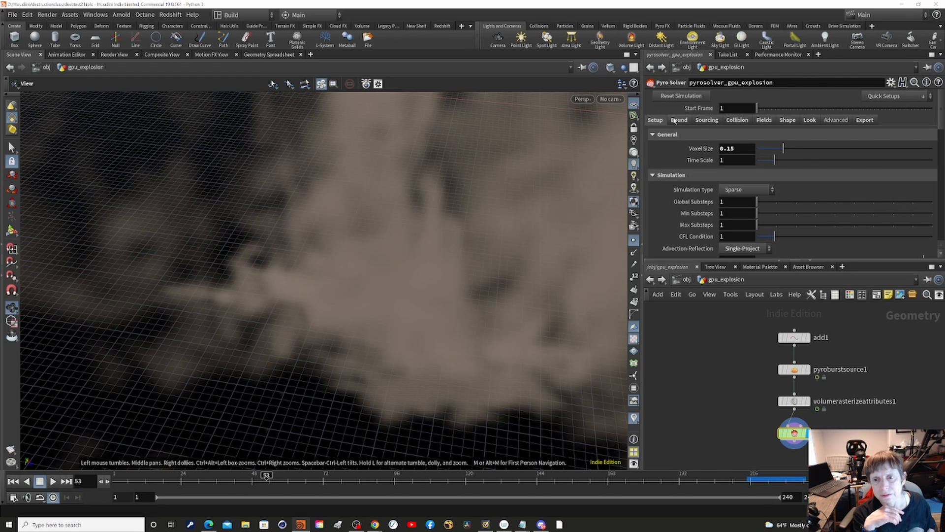
pyautogui.click(708, 122)
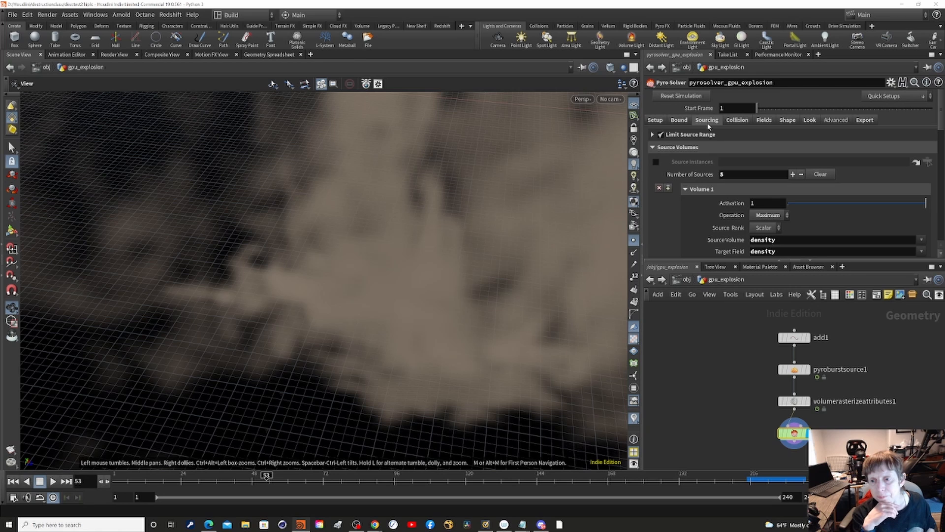
pyautogui.click(736, 121)
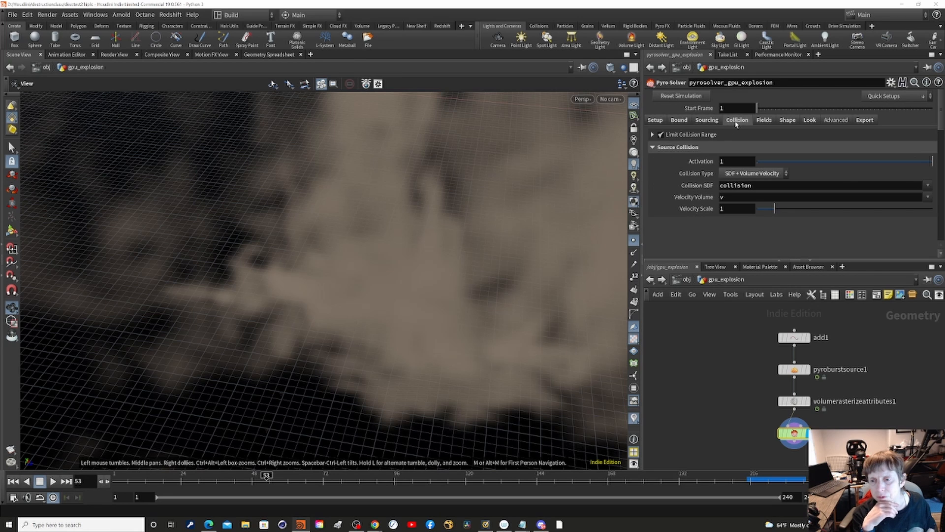
pyautogui.click(702, 120)
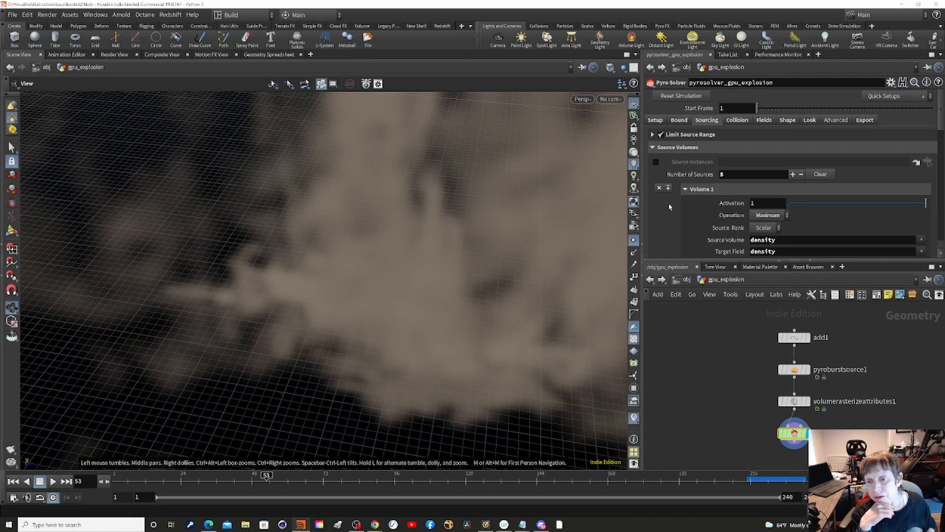
pyautogui.scroll(-5, 669, 207)
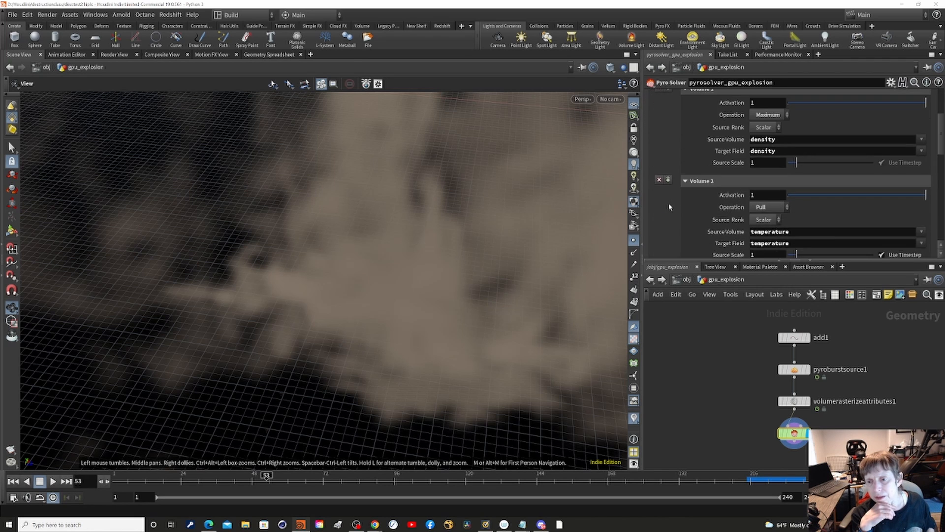
pyautogui.scroll(-6, 669, 206)
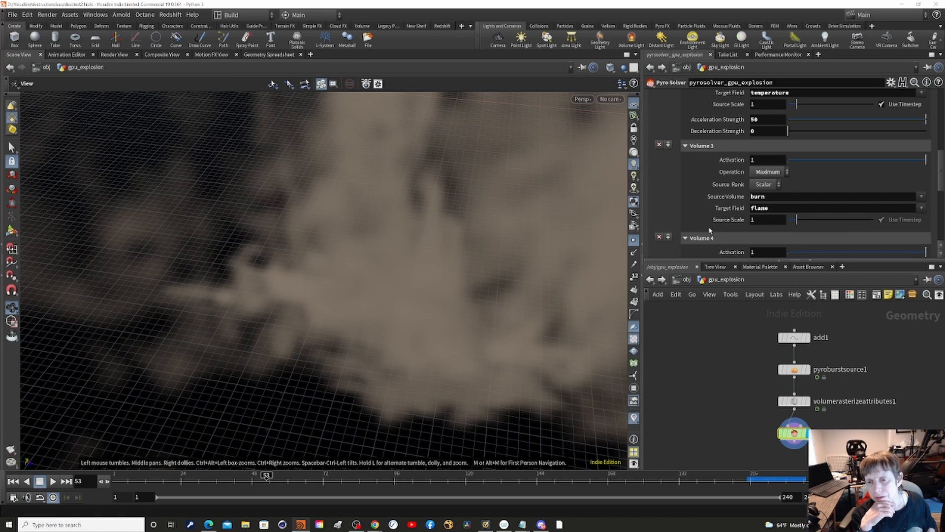
pyautogui.scroll(1, 709, 230)
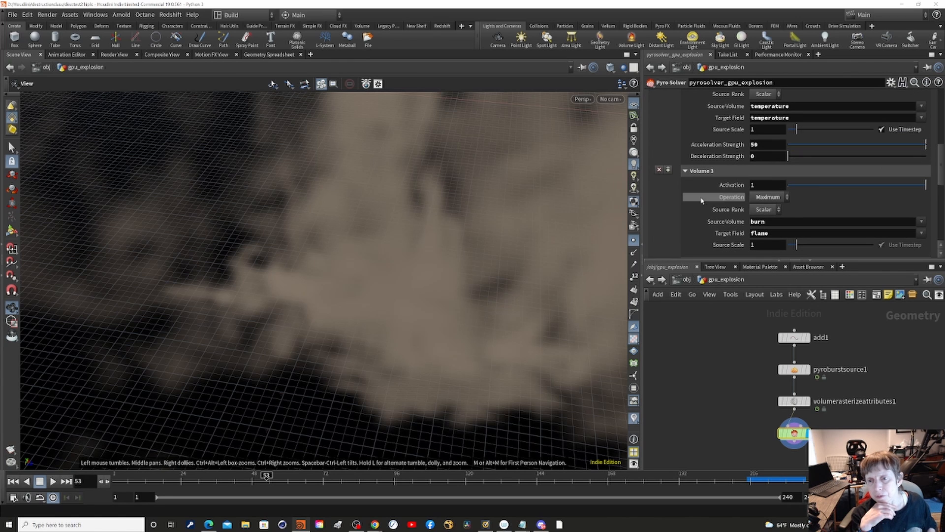
pyautogui.scroll(10, 663, 221)
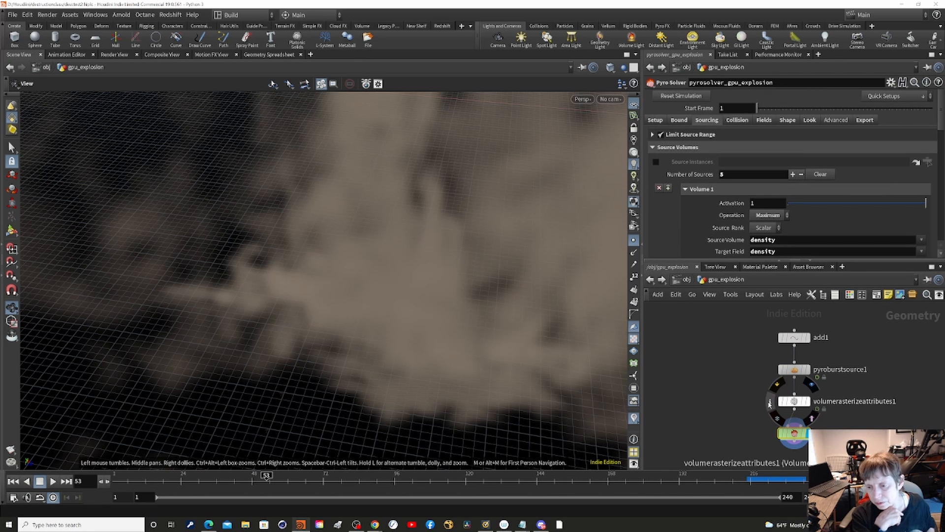
# - Inspect the node info of volumerasterizeattributes1 and pyroburstsource1
pyautogui.click(770, 401)
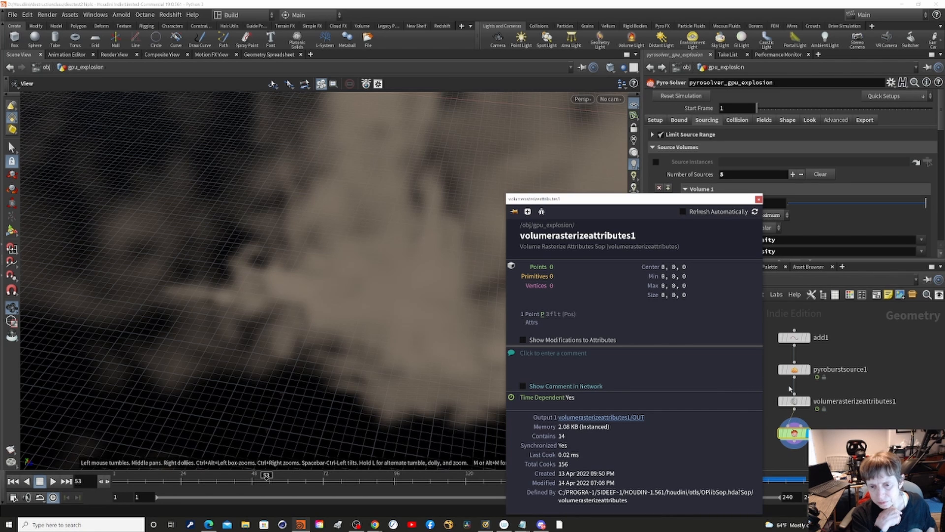
pyautogui.moveTo(811, 401)
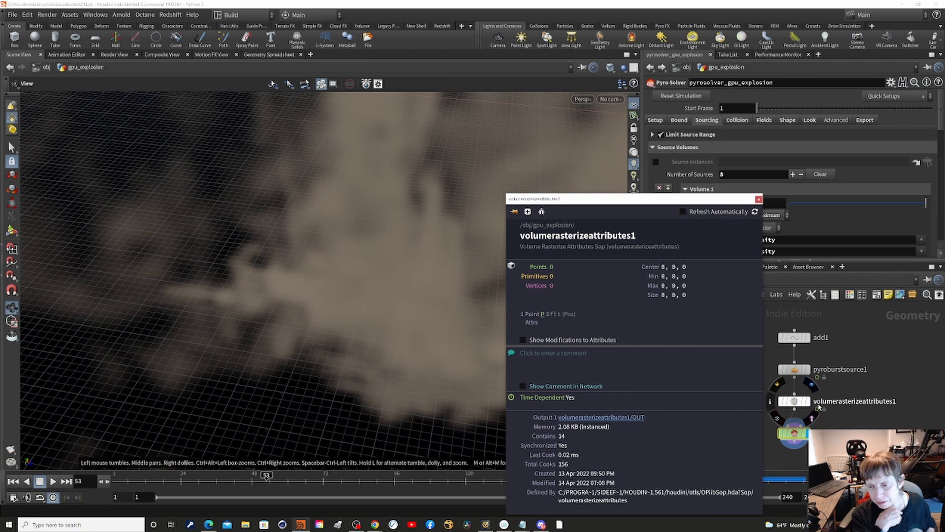
pyautogui.click(783, 401)
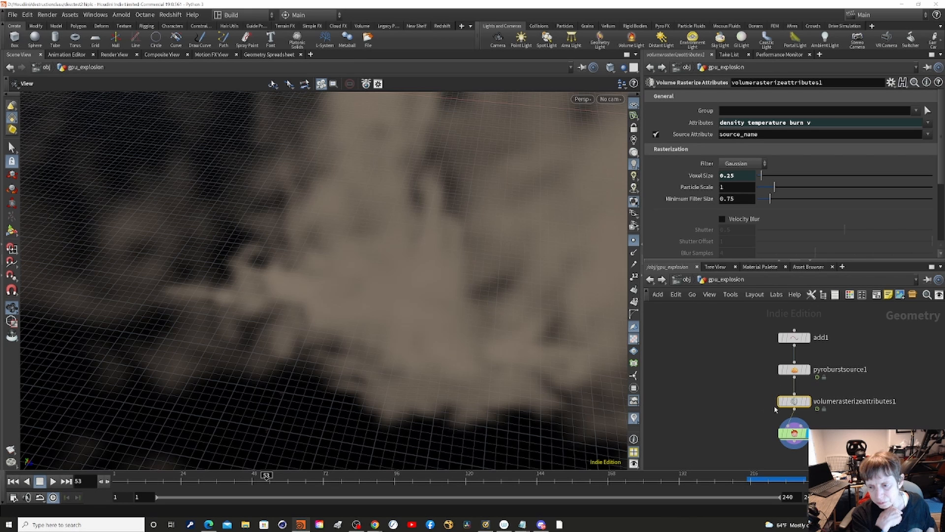
pyautogui.click(770, 403)
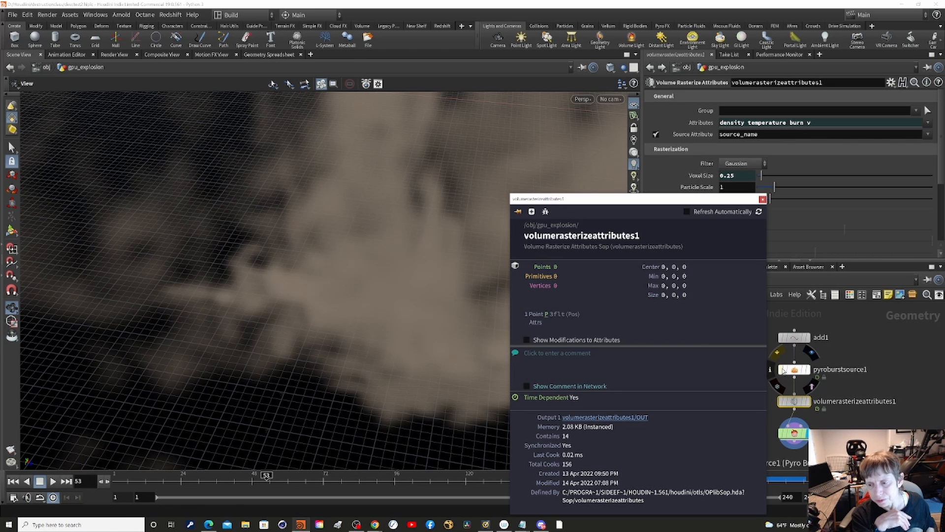
pyautogui.click(772, 373)
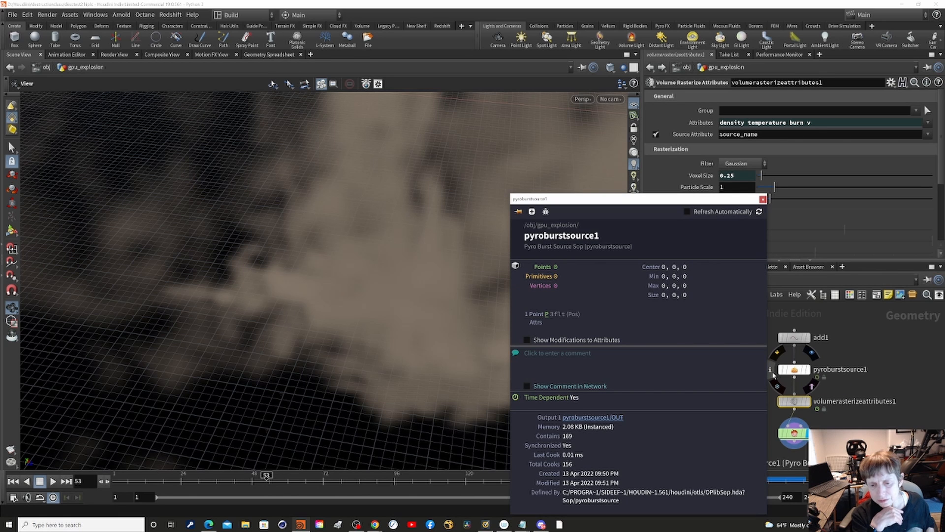
# - Display pyroburstsource1 and compare its node info with the attributes and volume fields of pyrosolver_gpu_explosion
pyautogui.click(812, 356)
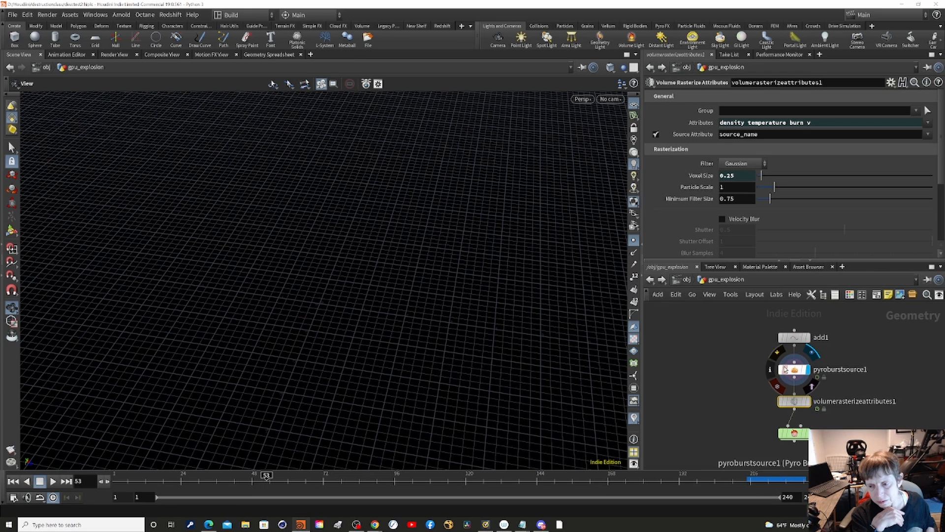
pyautogui.click(797, 372)
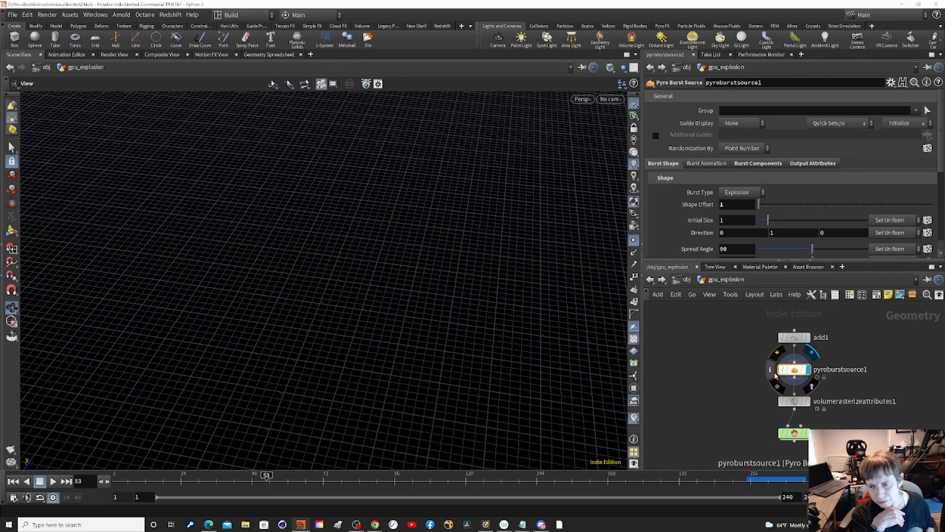
pyautogui.click(773, 370)
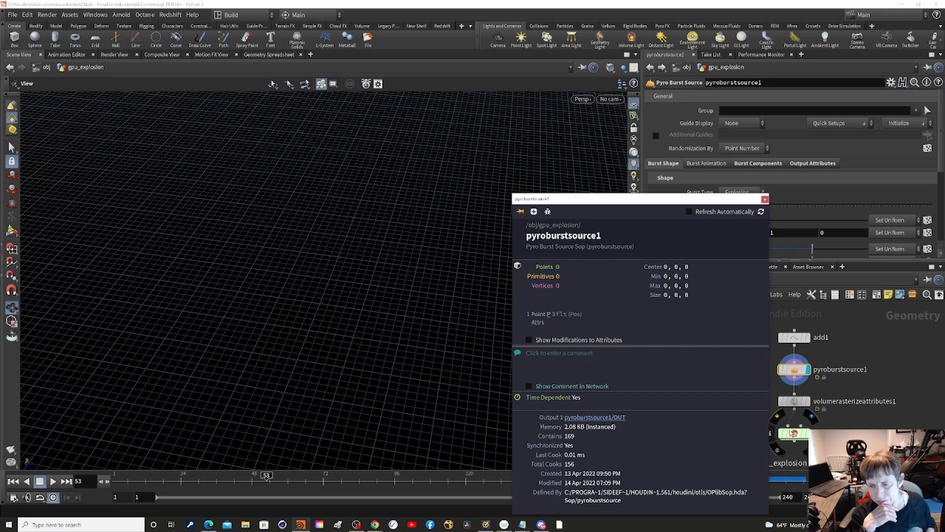
pyautogui.moveTo(780, 437)
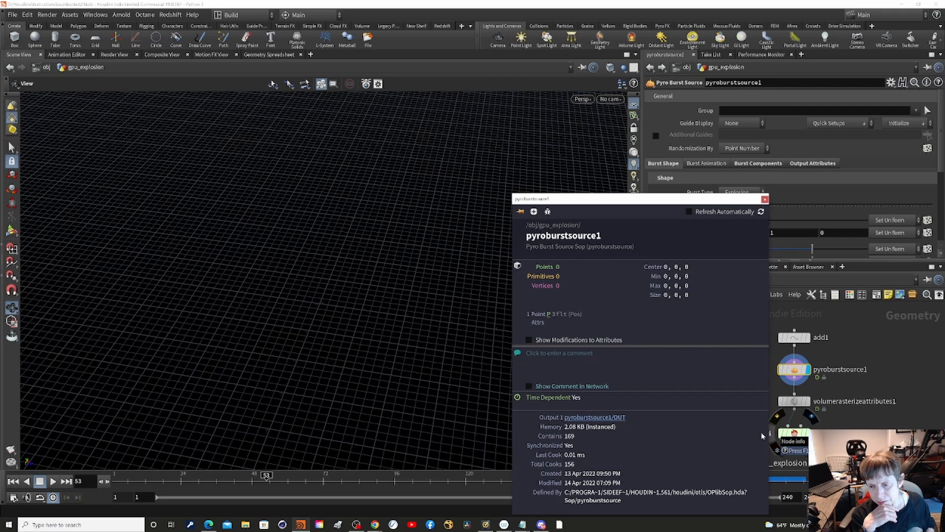
pyautogui.click(775, 435)
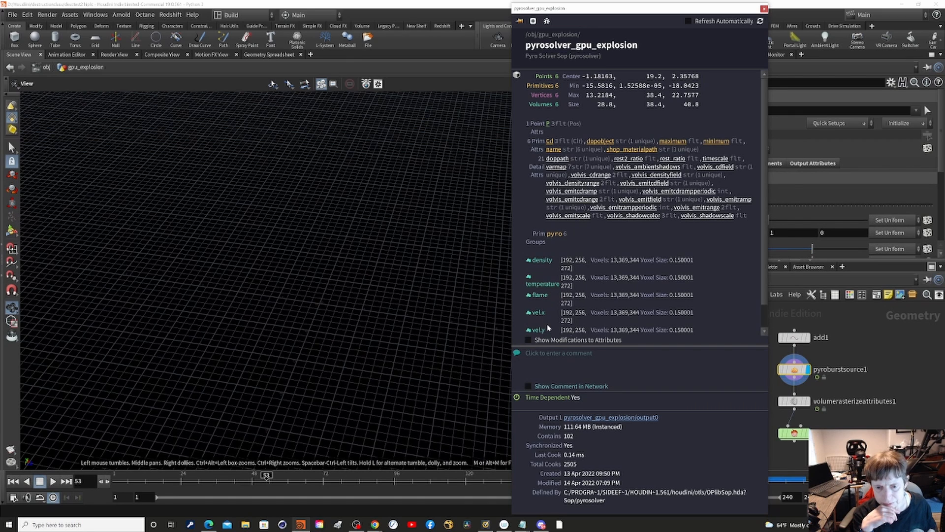
pyautogui.scroll(-1, 718, 285)
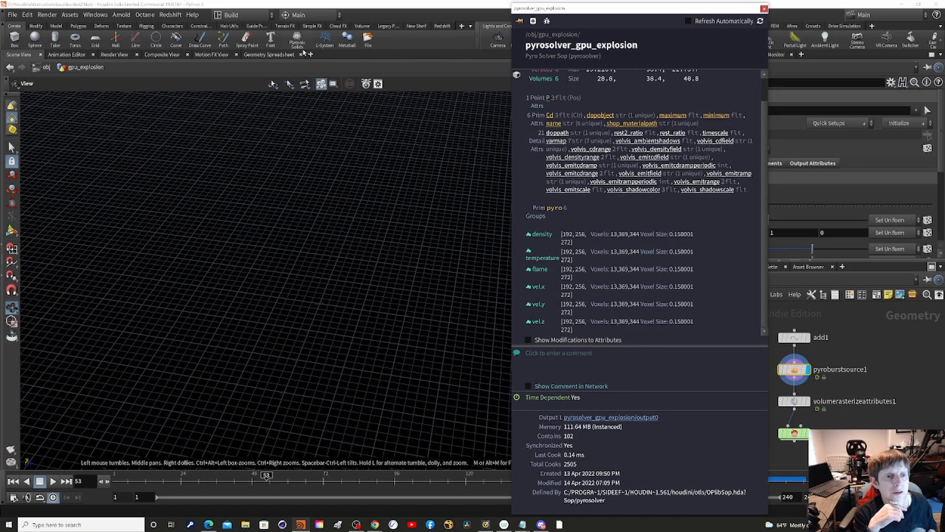
# - Check pyroburstsource1's point, primitive, detail and vertex data in the Geometry Spreadsheet
pyautogui.click(267, 55)
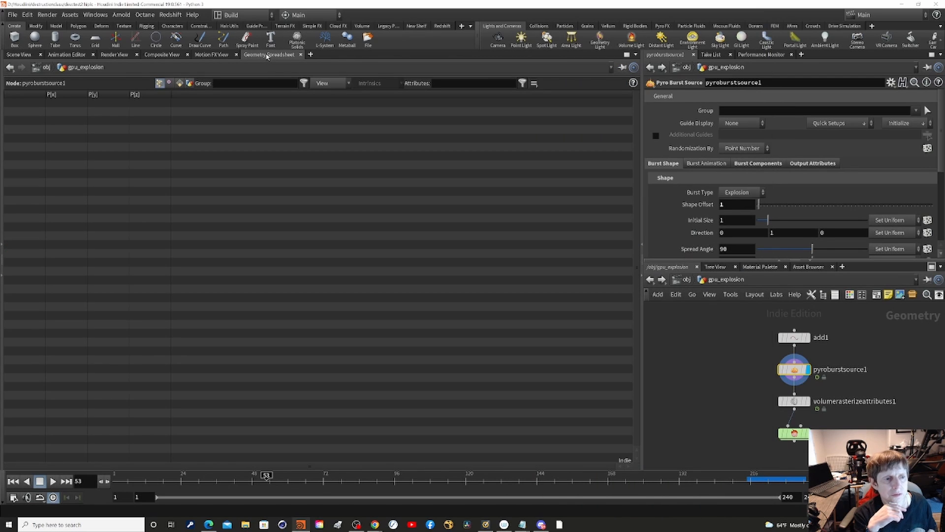
pyautogui.click(169, 83)
pyautogui.click(180, 83)
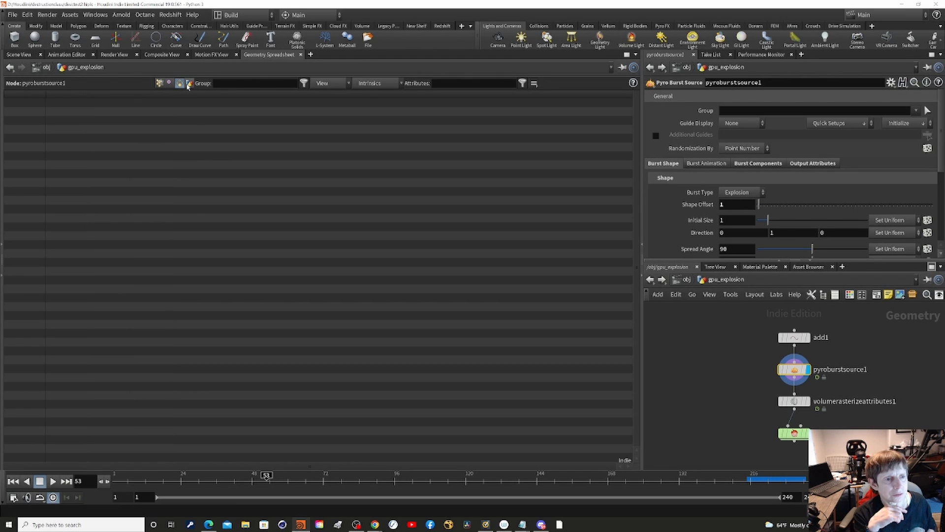
pyautogui.click(190, 83)
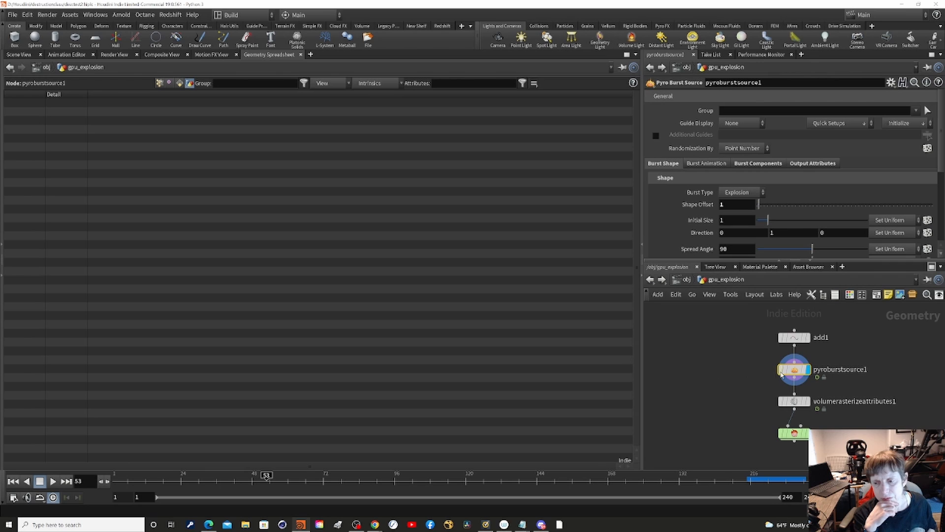
pyautogui.moveTo(795, 374)
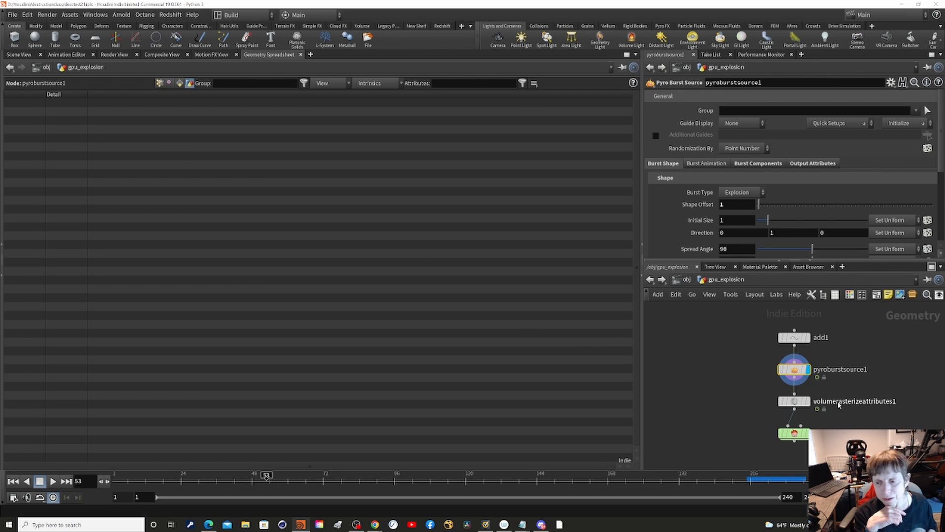
pyautogui.click(159, 83)
pyautogui.click(169, 83)
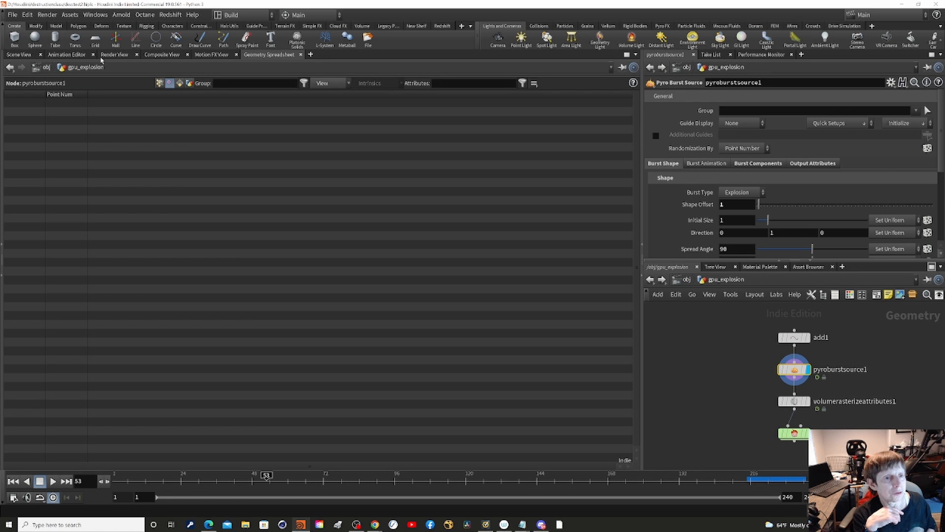
# - Return to the scene view, set the display back to pyrosolver_gpu_explosion, and go up to the object level
pyautogui.click(28, 54)
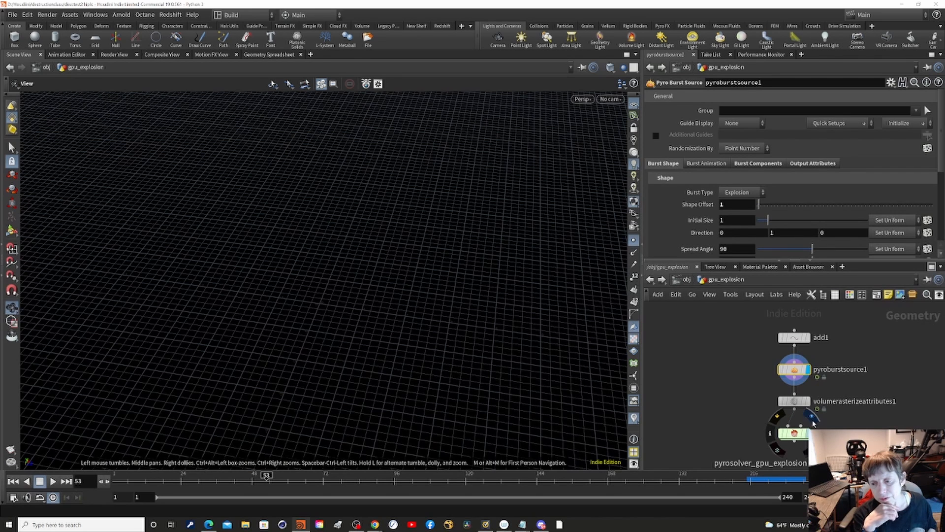
pyautogui.click(811, 417)
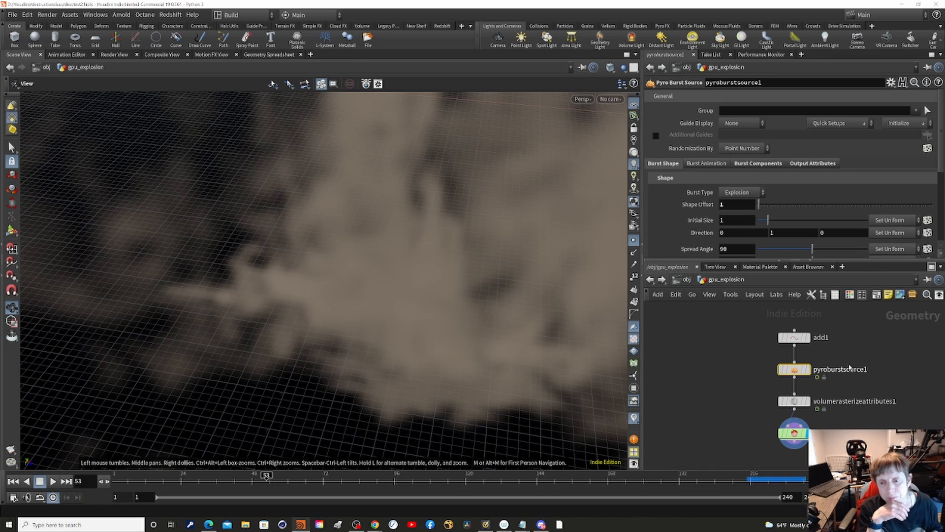
pyautogui.click(685, 279)
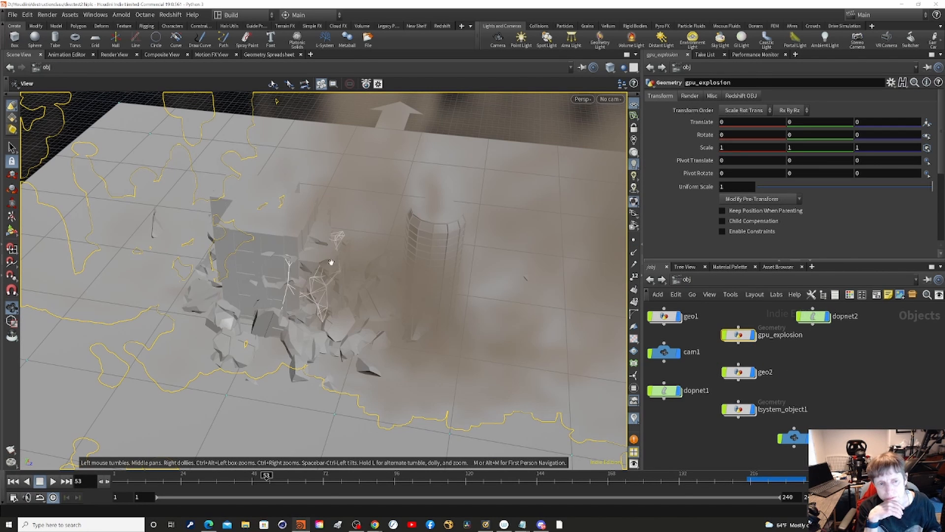